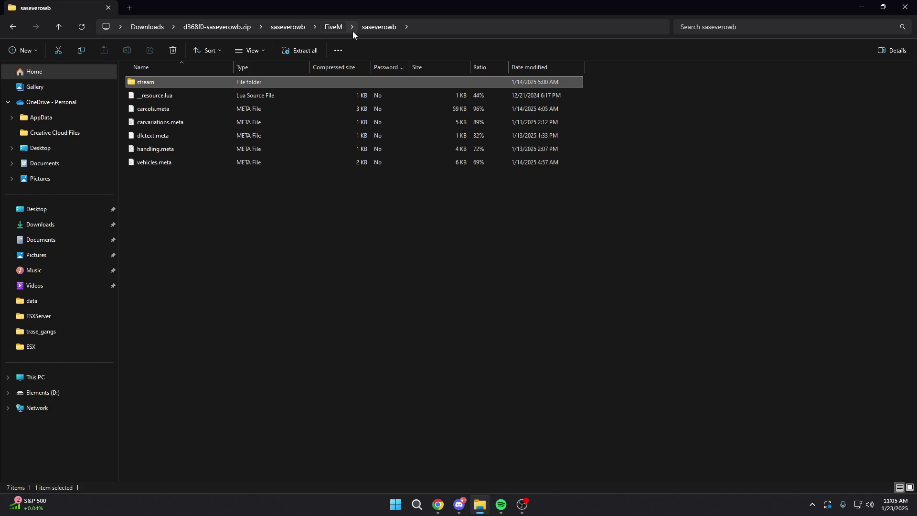
- Select all files in the saseverowb folder, then switch to the Thomas F65 Freightliner mod page
key("ctrl+a")
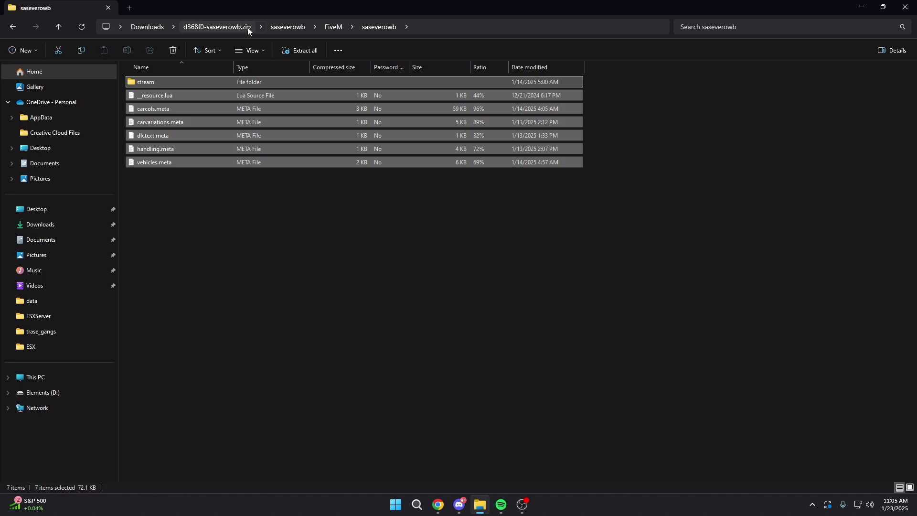
key("alt+Tab")
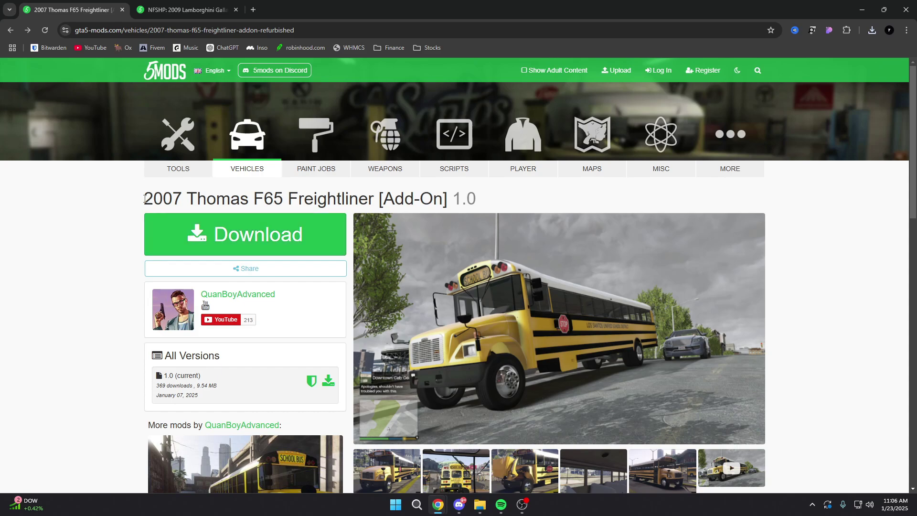
- Dismiss the Google Translate offer and bring up openiv.com with its OpenIV 4.1 download
left_click_drag(143, 198, 264, 198)
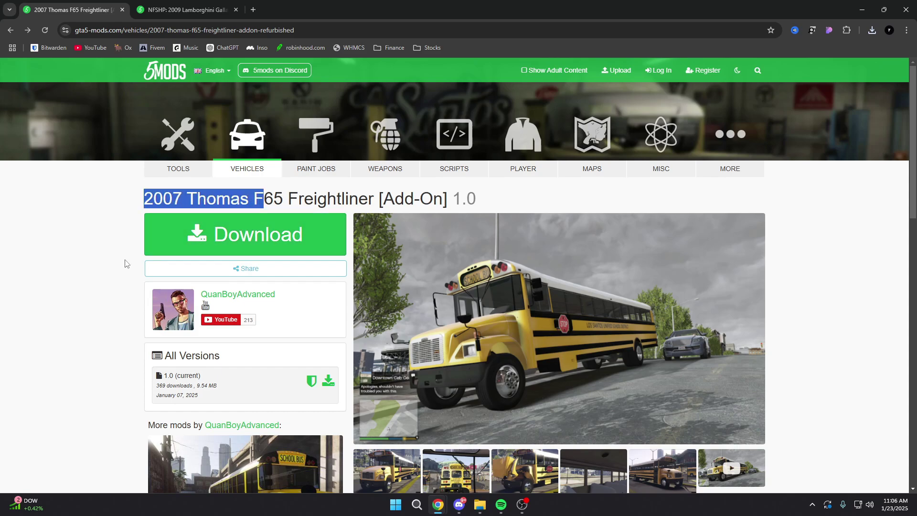
left_click(76, 285)
scroll(117, 285, "down", 2)
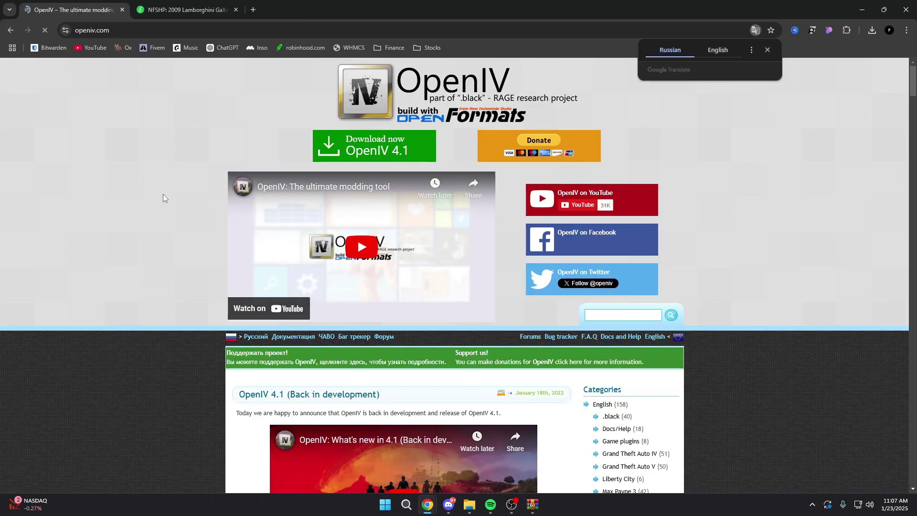
left_click(766, 49)
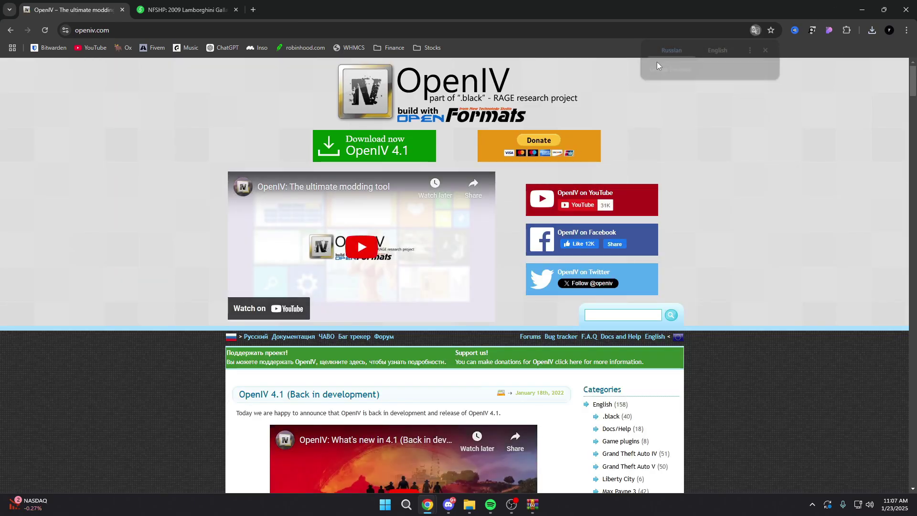
left_click(120, 144)
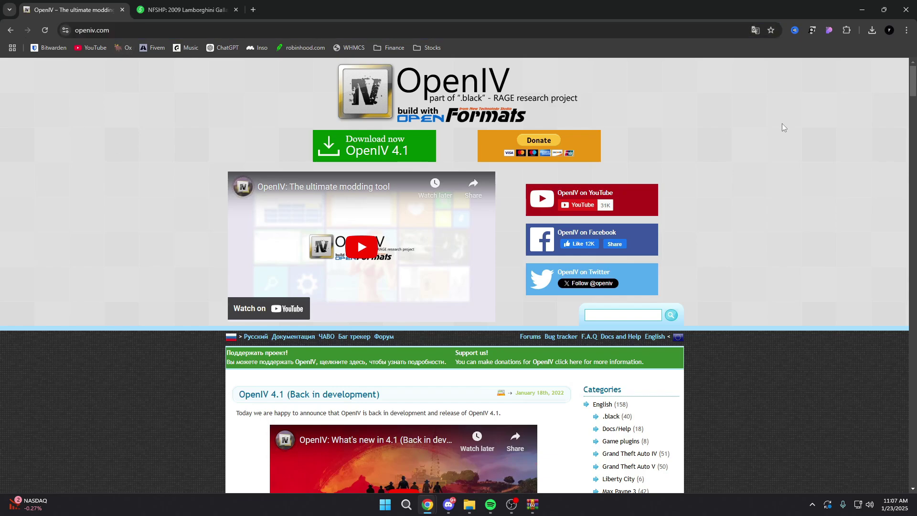
scroll(311, 153, "down", 1)
scroll(310, 153, "up", 1)
- Open Grand Theft Auto V's local files from the Steam library
left_click(405, 506)
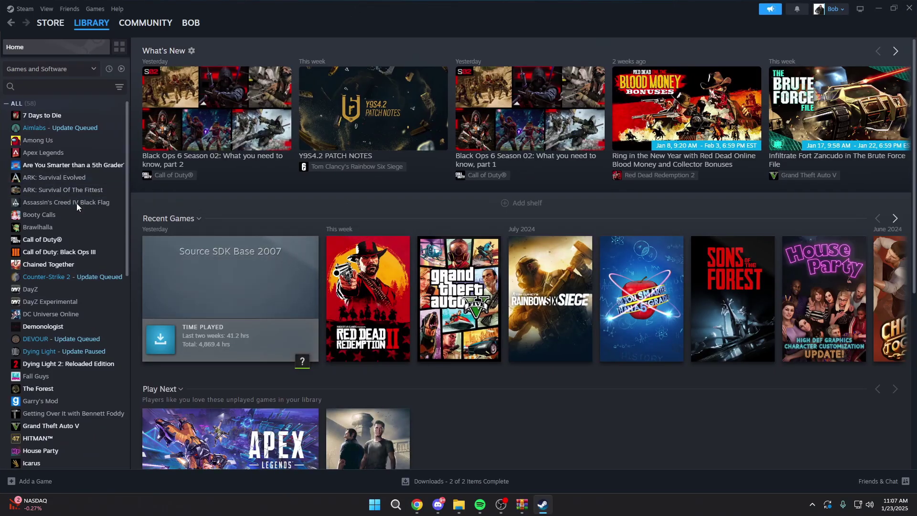
scroll(72, 238, "down", 5)
scroll(67, 279, "up", 3)
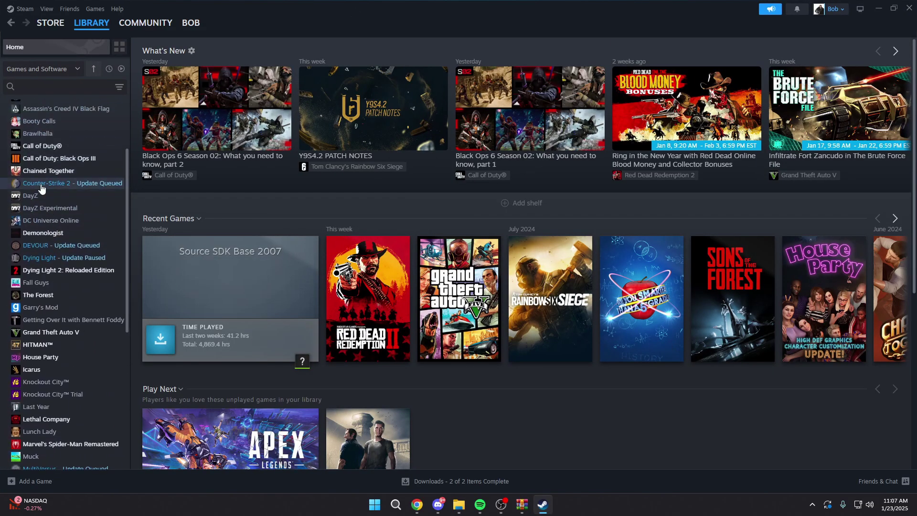
scroll(56, 226, "down", 1)
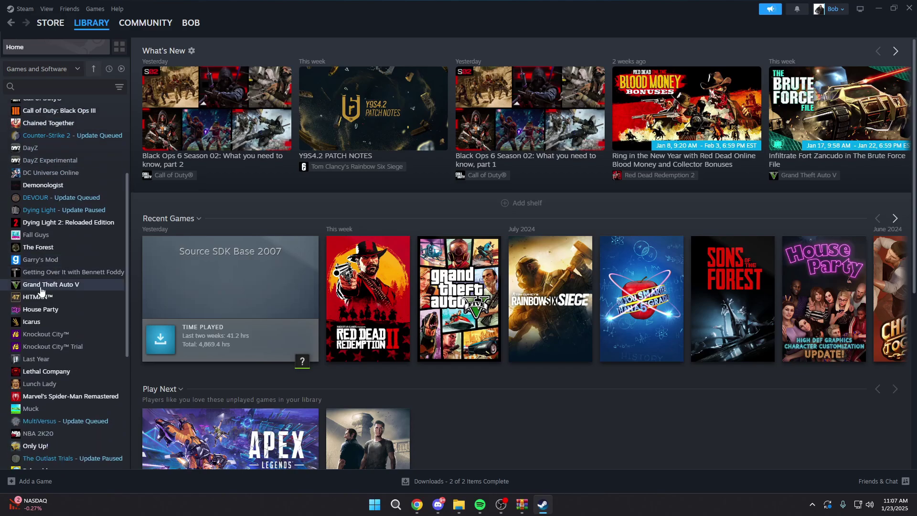
right_click(43, 286)
mouse_move(89, 335)
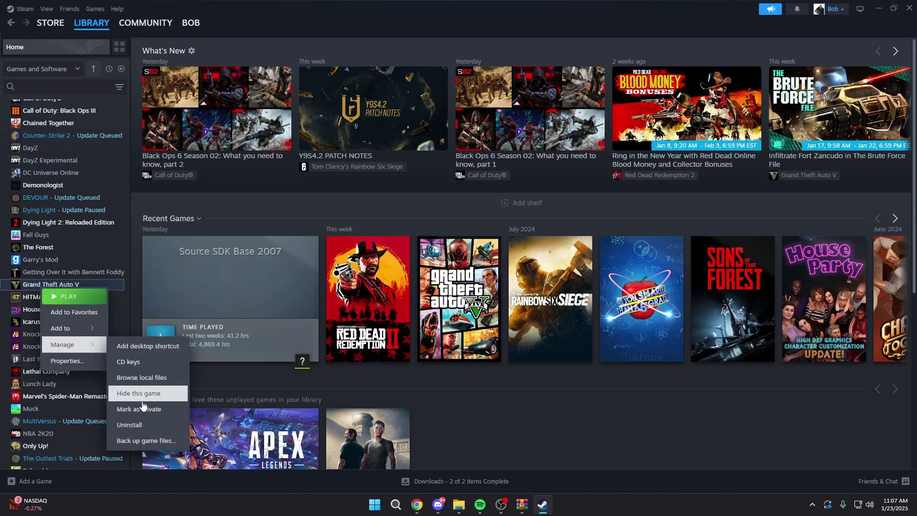
left_click(134, 377)
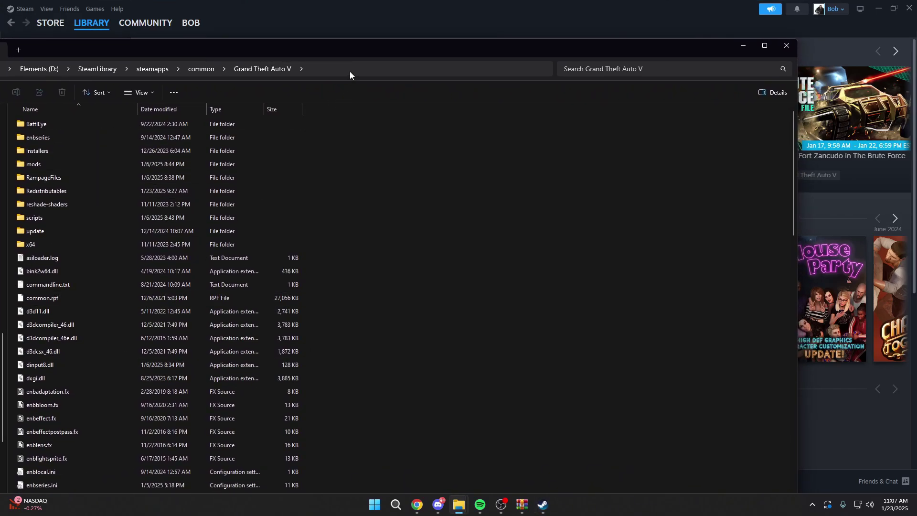
- Check the D:\SteamLibrary game folder path, move Explorer aside, and close Steam
left_click(349, 72)
left_click(644, 171)
left_click_drag(429, 52, 0, 50)
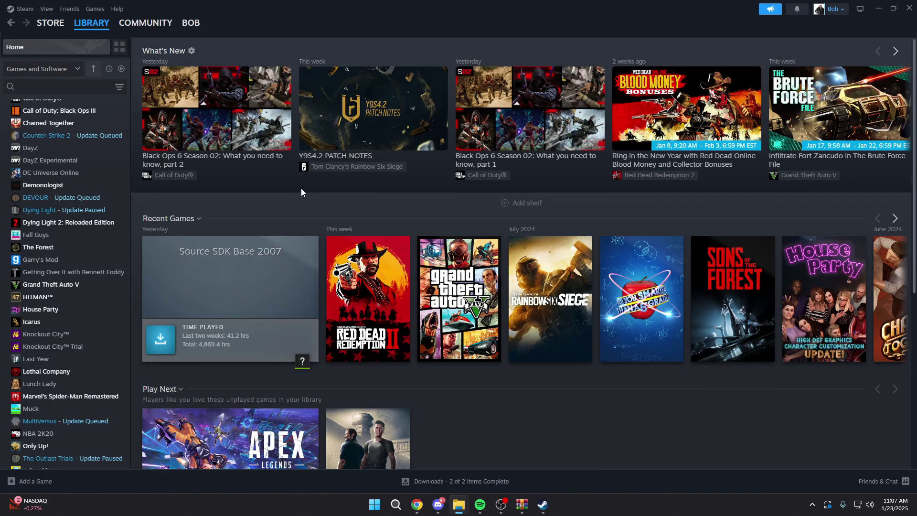
left_click(909, 8)
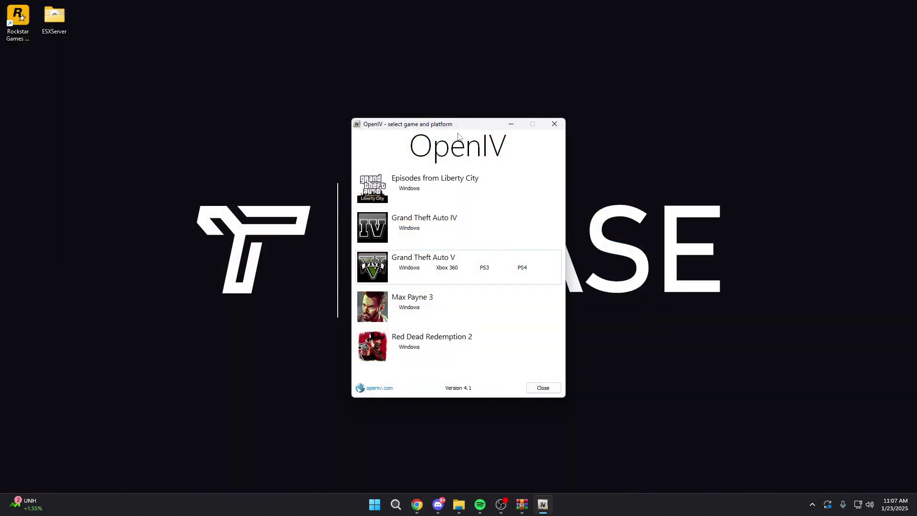
- Load Grand Theft Auto V for Windows in OpenIV, enable edit mode, and select the mods folder
left_click_drag(451, 127, 422, 94)
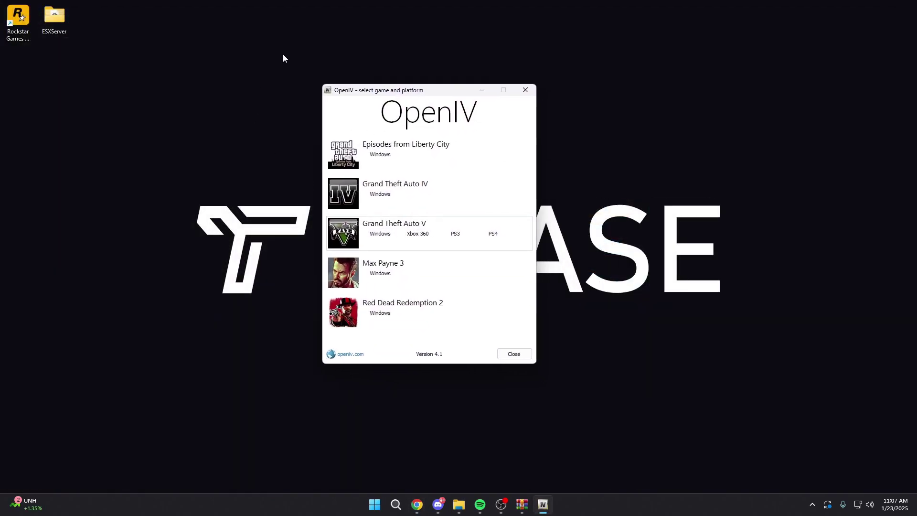
left_click_drag(282, 55, 614, 380)
left_click(382, 235)
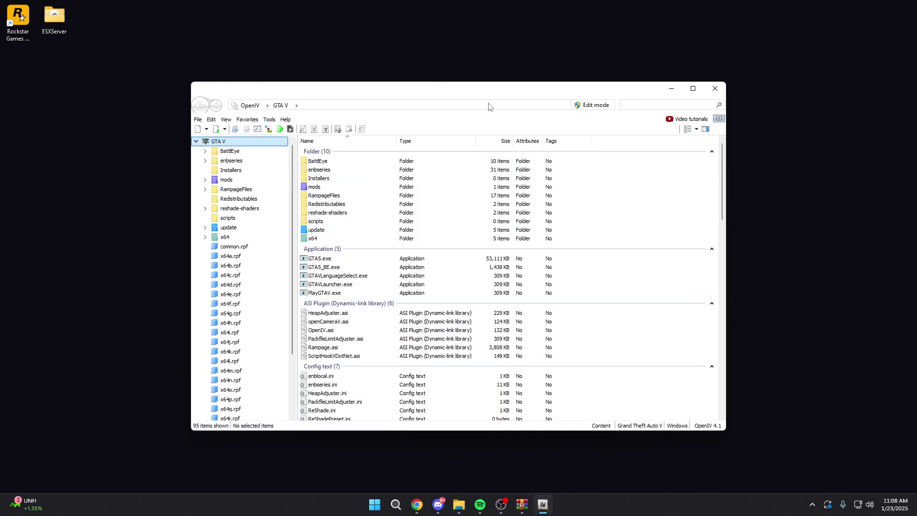
left_click_drag(475, 91, 445, 78)
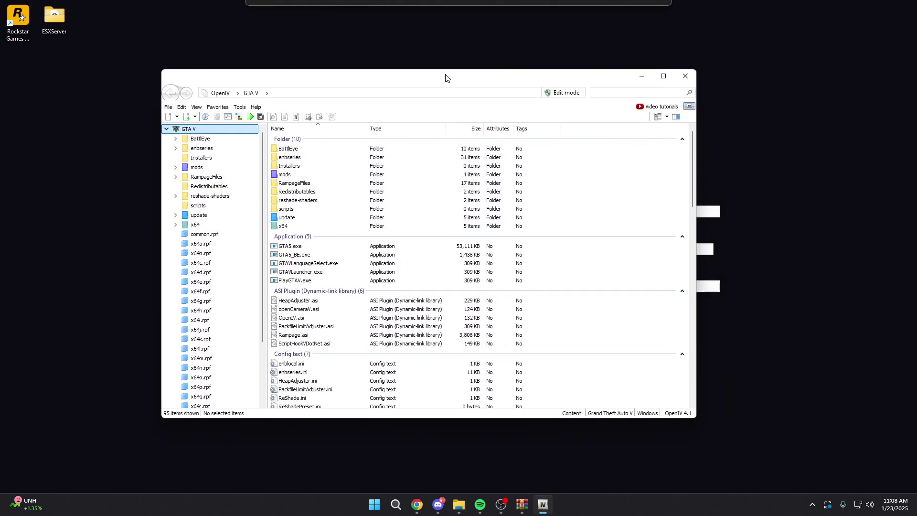
left_click(561, 93)
left_click(485, 279)
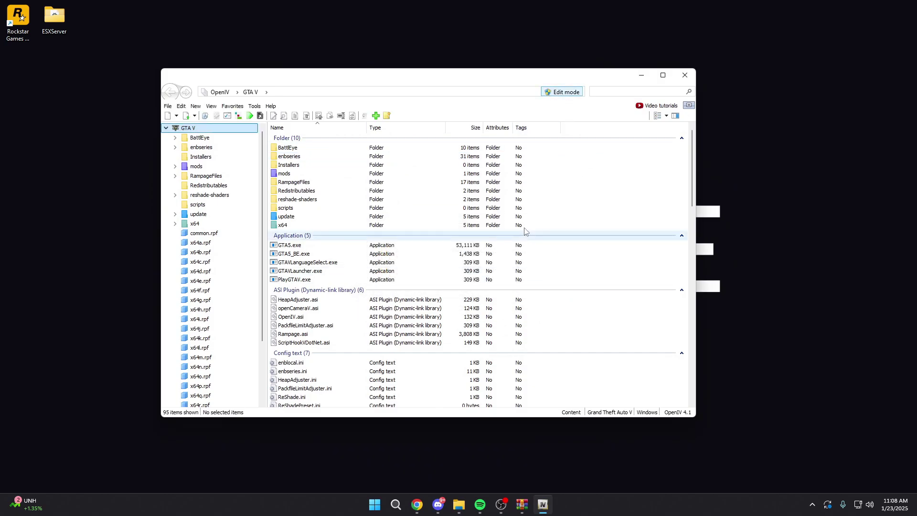
left_click(306, 175)
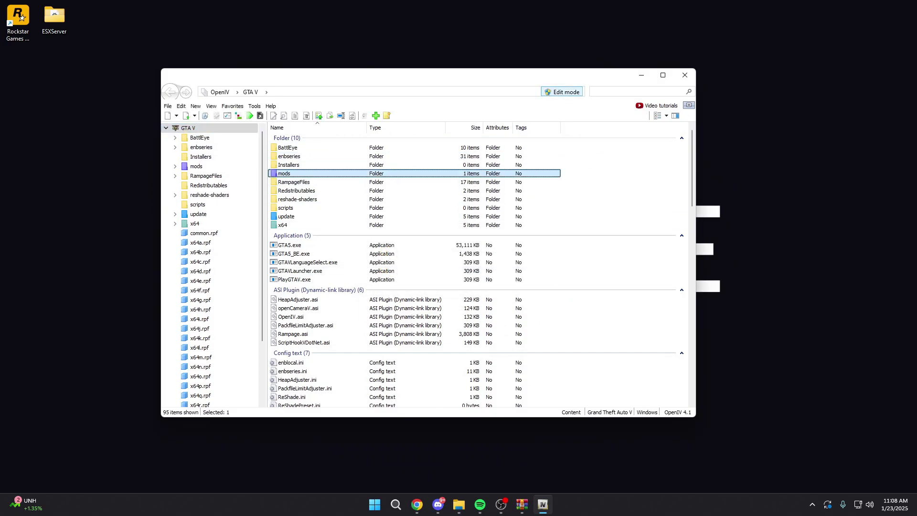
key("alt+Tab")
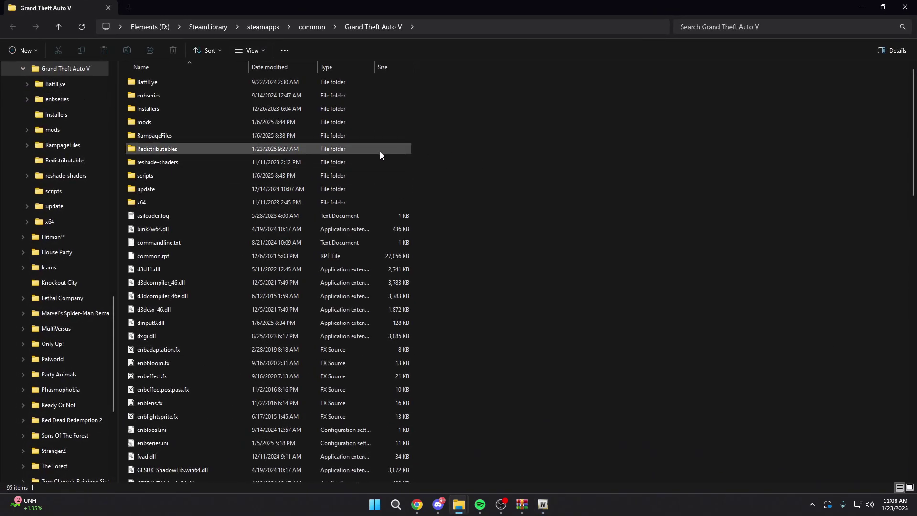
- Peek inside the game's mods folder in Explorer, then return to the Grand Theft Auto V folder
double_click(193, 122)
key("alt+Left")
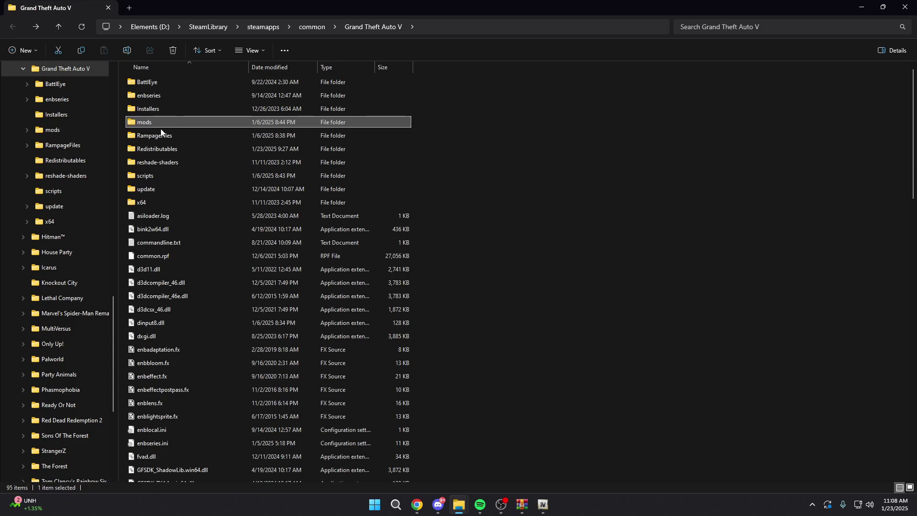
right_click(496, 122)
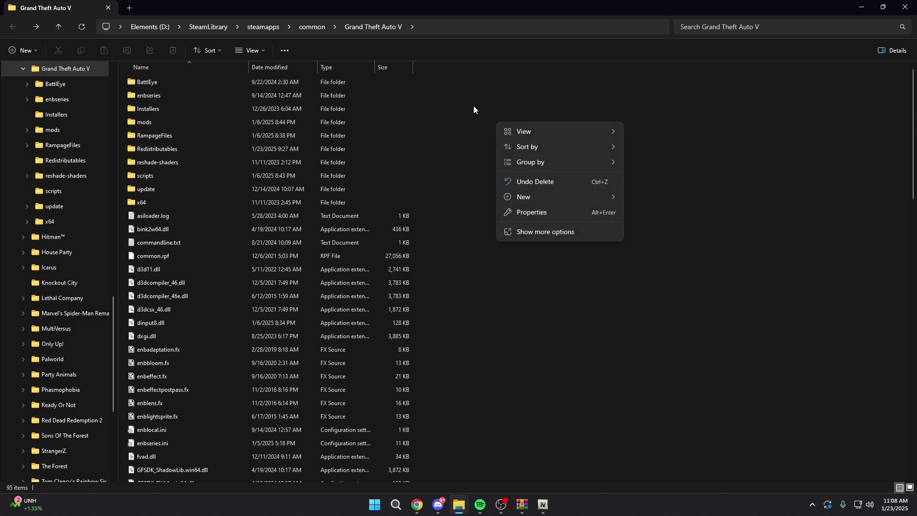
mouse_move(571, 195)
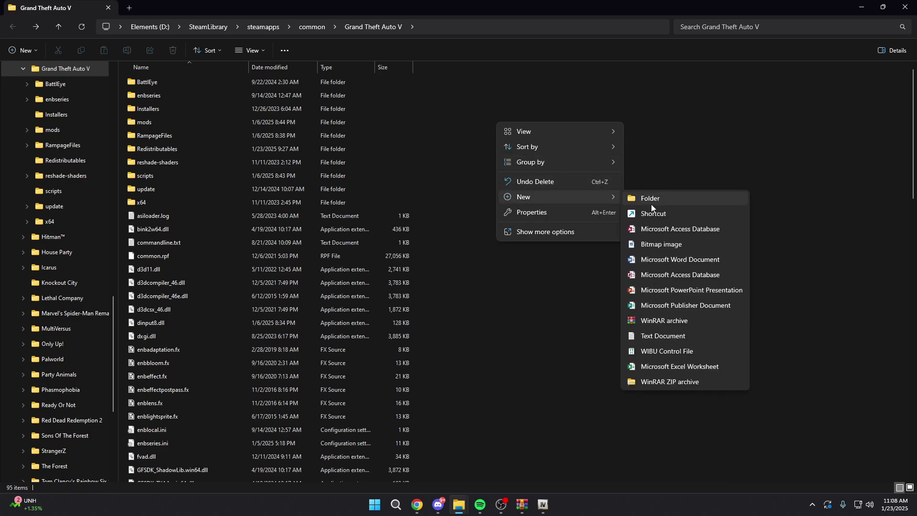
left_click(182, 124)
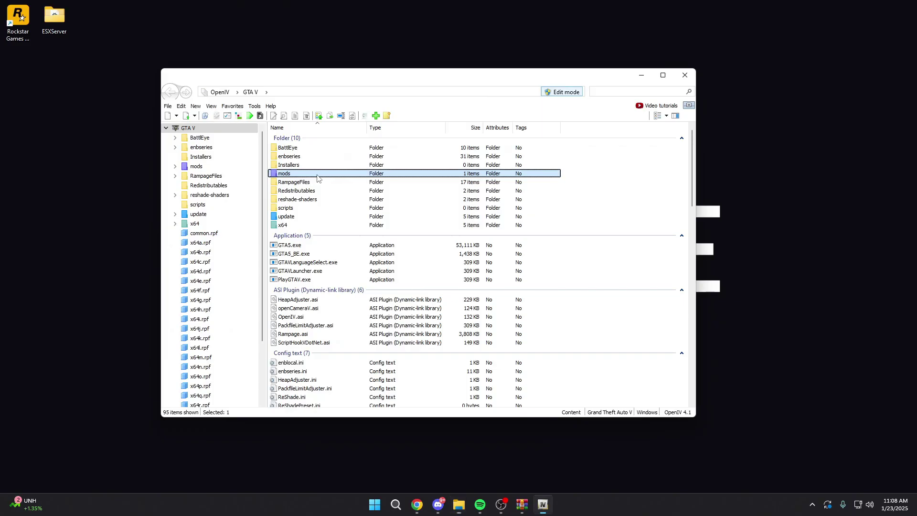
- Drag dlc.rpf and f65.xml from 5e4a11-F65.rar onto the desktop and close WinRAR
left_click_drag(413, 79, 460, 71)
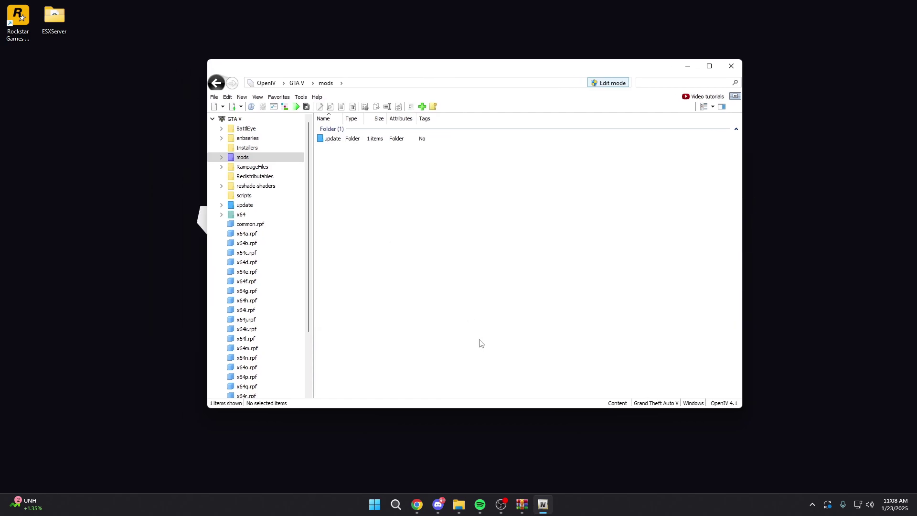
left_click(522, 505)
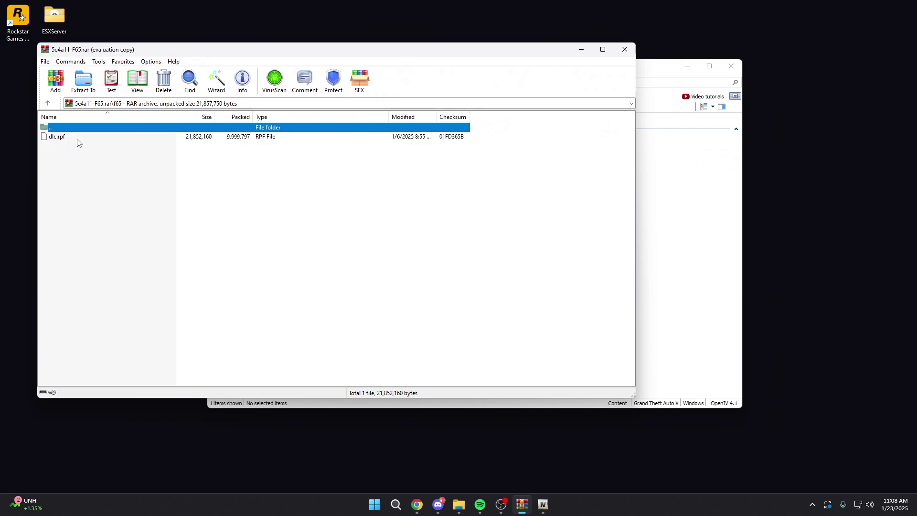
key("Return")
key("Return")
left_click_drag(59, 137, 862, 90)
key("BackSpace")
left_click_drag(111, 149, 20, 109)
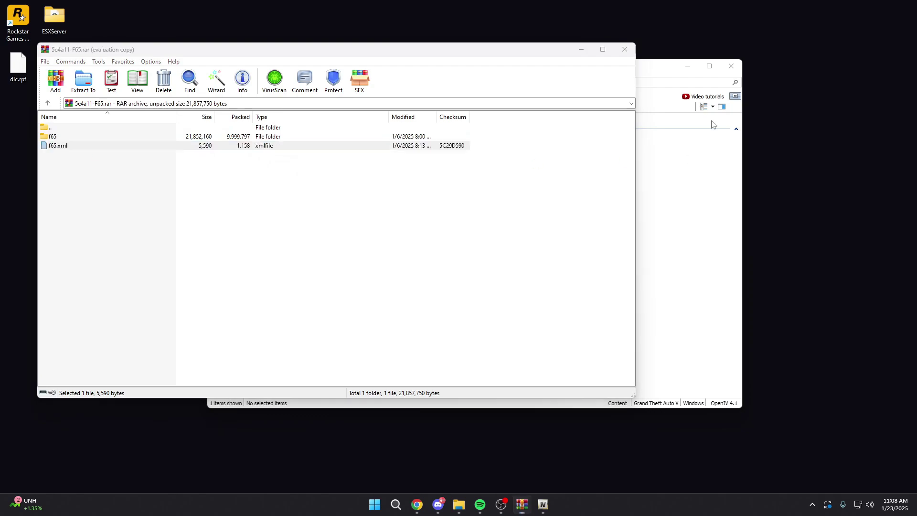
key("Escape")
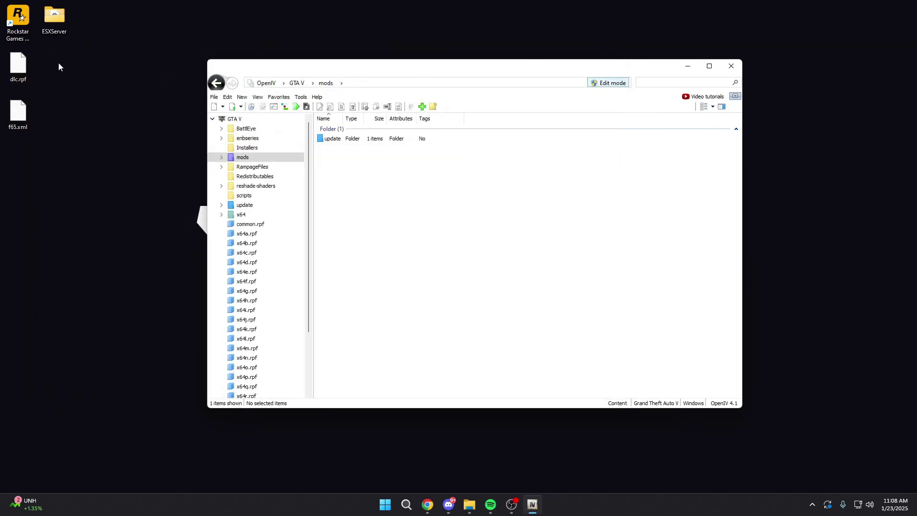
- Copy dlc.rpf and f65.xml from the desktop into OpenIV's mods folder, then reposition the window
left_click_drag(58, 63, 2, 127)
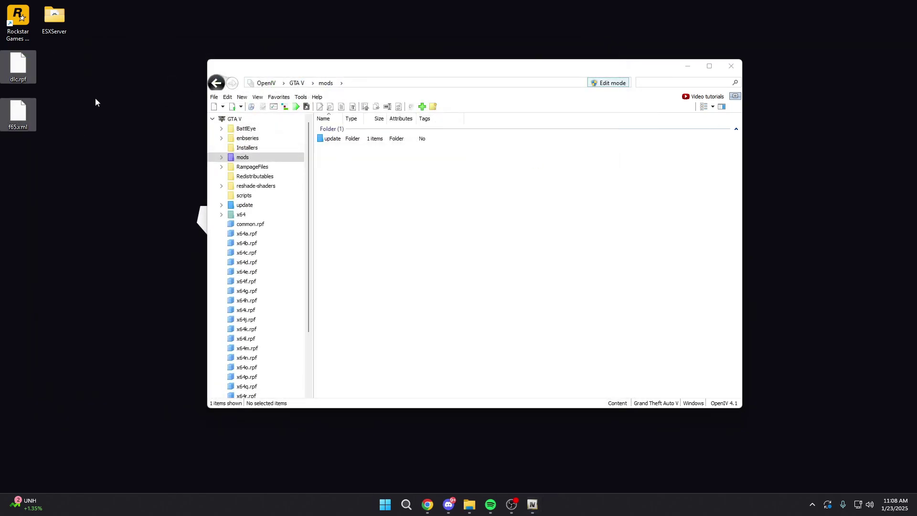
left_click(19, 67)
left_click_drag(36, 78, 365, 199)
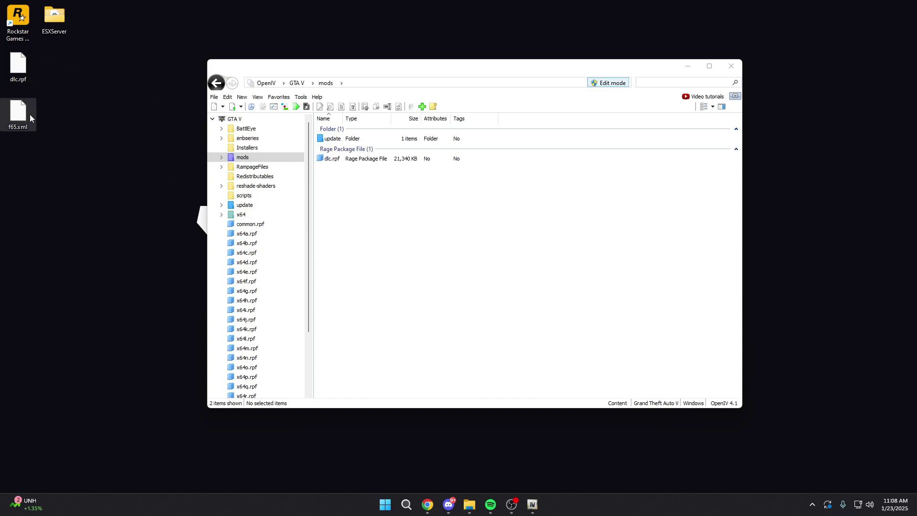
left_click_drag(30, 113, 491, 246)
left_click_drag(473, 66, 622, 54)
left_click_drag(890, 191, 769, 191)
left_click_drag(480, 67, 524, 66)
- Browse dlc.rpf through x64 > levels > gta5 > vehicles into vehicles.rpf
double_click(553, 148)
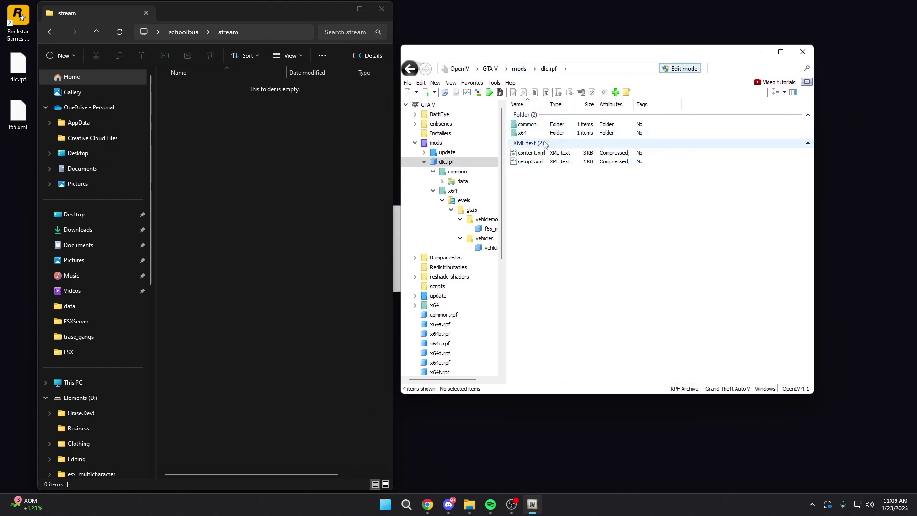
double_click(525, 133)
double_click(527, 125)
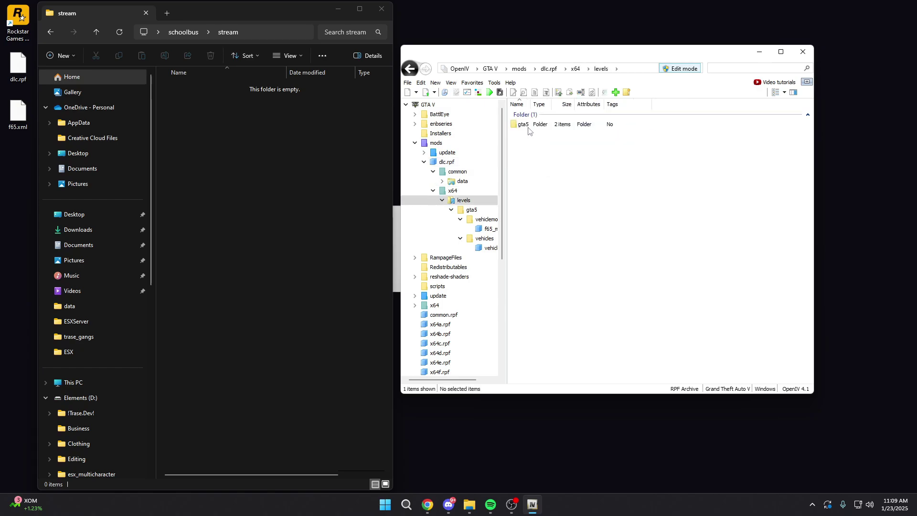
double_click(533, 126)
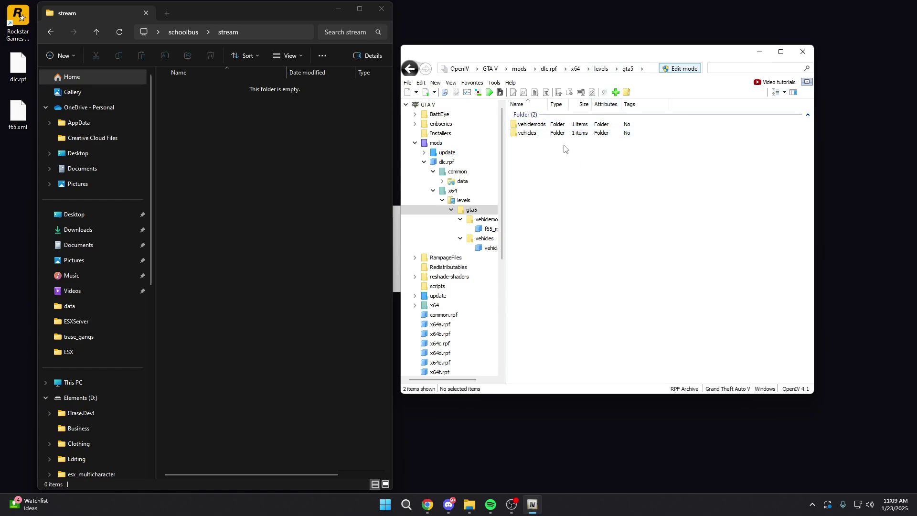
double_click(554, 134)
double_click(544, 124)
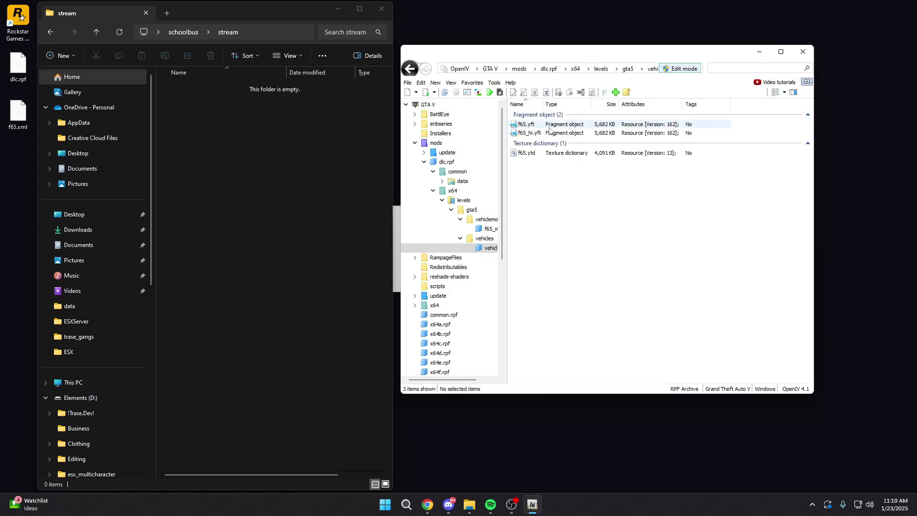
- Copy f65.yft, f65_hi.yft and f65.ytd into the schoolbus stream folder
left_click_drag(173, 24, 296, 35)
left_click(88, 112)
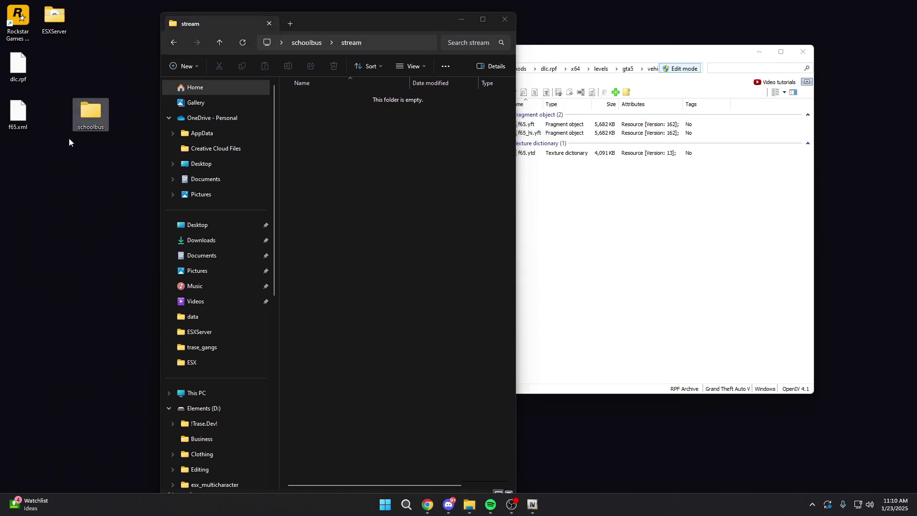
left_click(306, 41)
left_click_drag(319, 28, 191, 11)
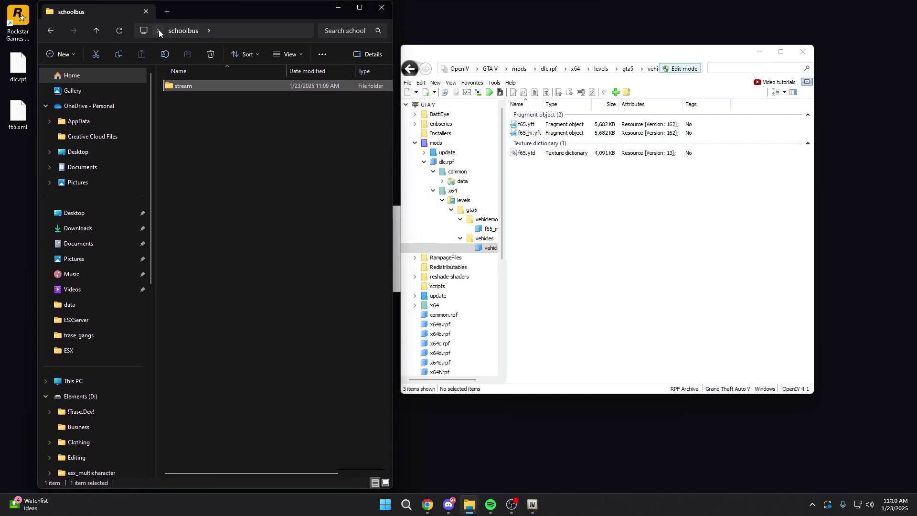
double_click(217, 88)
left_click_drag(571, 197, 299, 174)
left_click(628, 197)
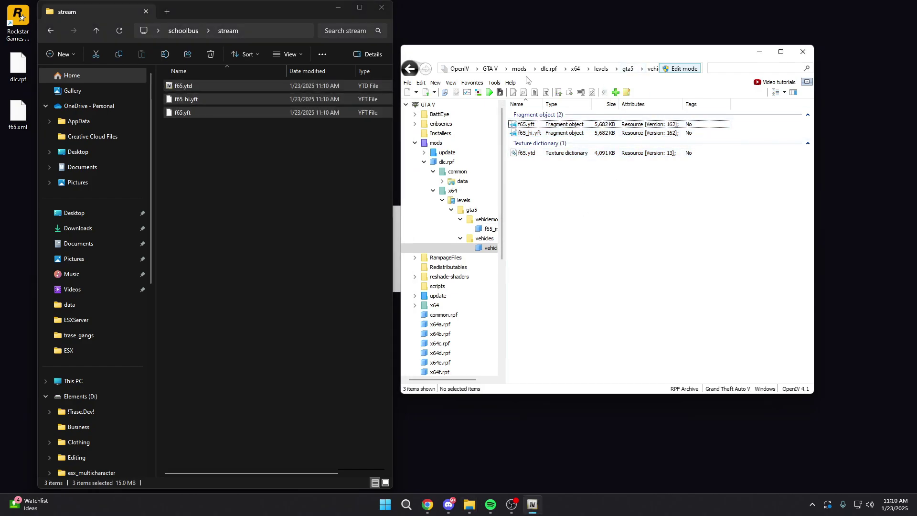
- Inspect f65_mods.rpf in vehiclemods, back out to x64, and return Explorer to schoolbus
left_click(406, 72)
left_click(407, 71)
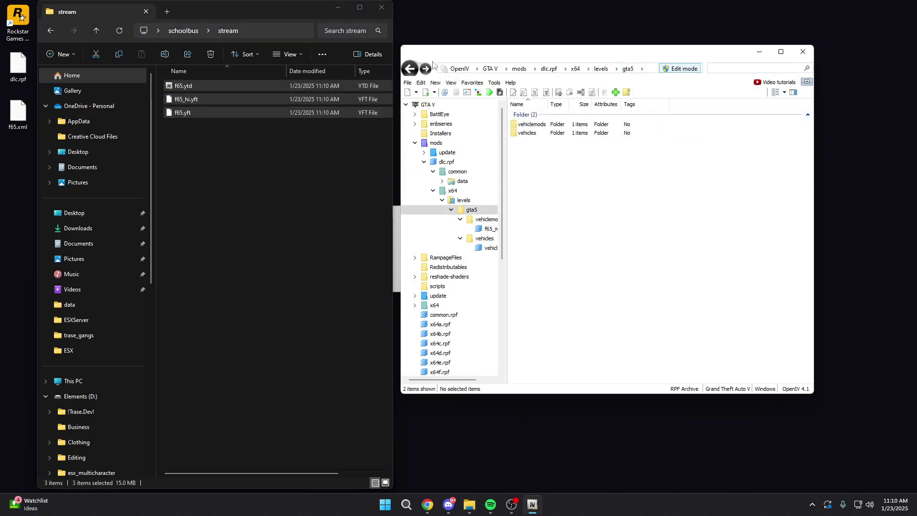
double_click(551, 125)
double_click(549, 124)
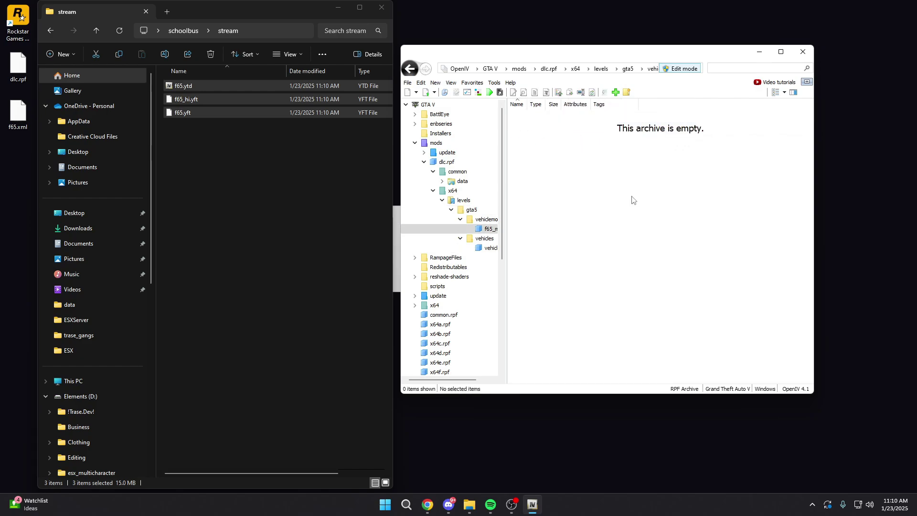
left_click(410, 71)
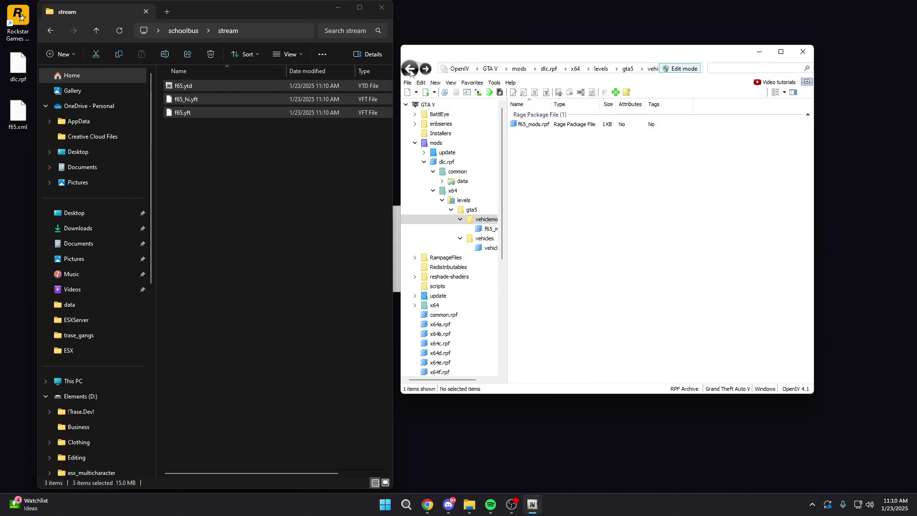
left_click(410, 72)
left_click(410, 72)
left_click(410, 71)
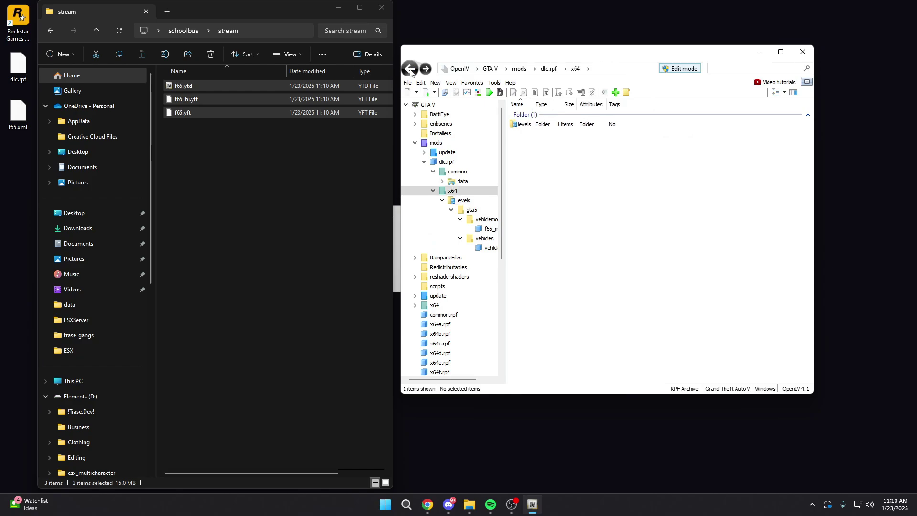
left_click(239, 125)
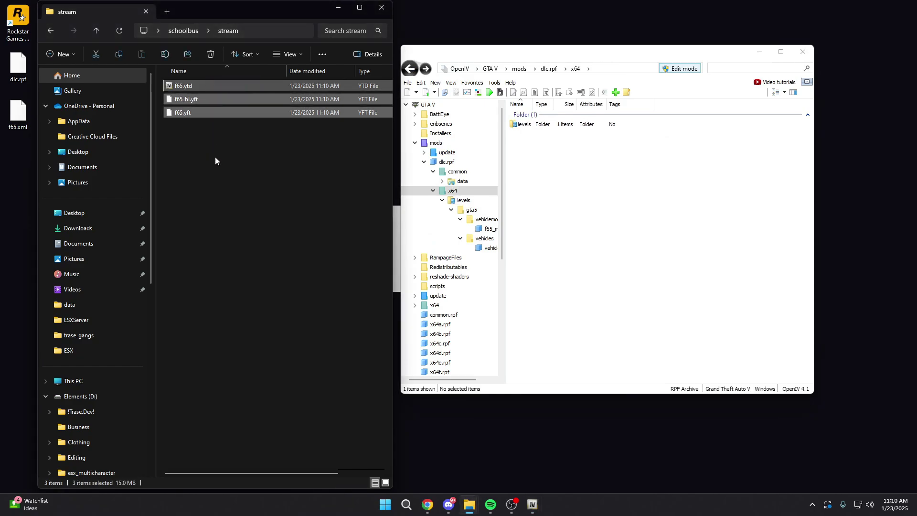
left_click(215, 157)
left_click(183, 30)
- Copy the four .meta files from common > data, including carvariations.meta, into schoolbus
left_click(547, 70)
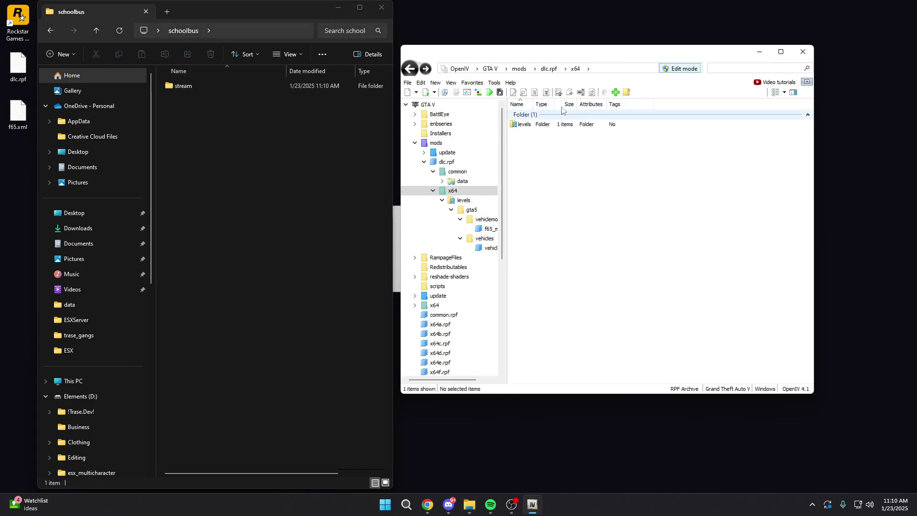
left_click(547, 69)
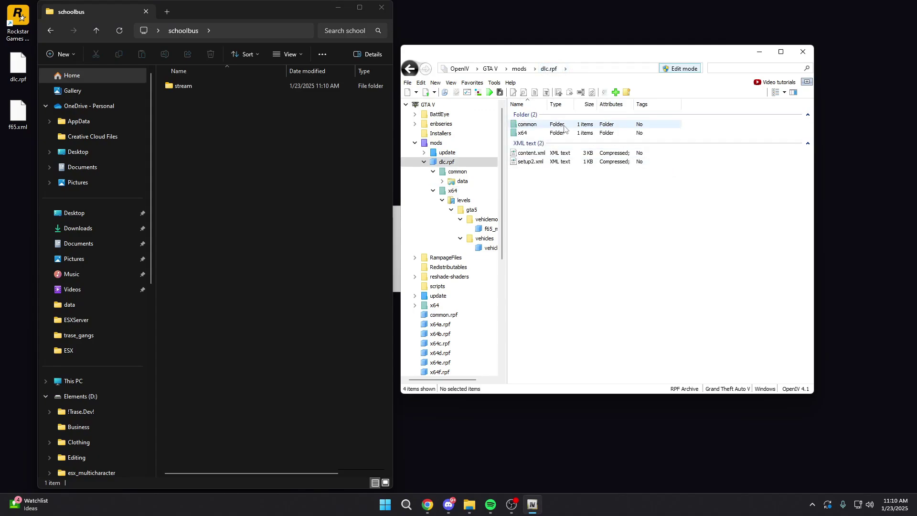
double_click(536, 125)
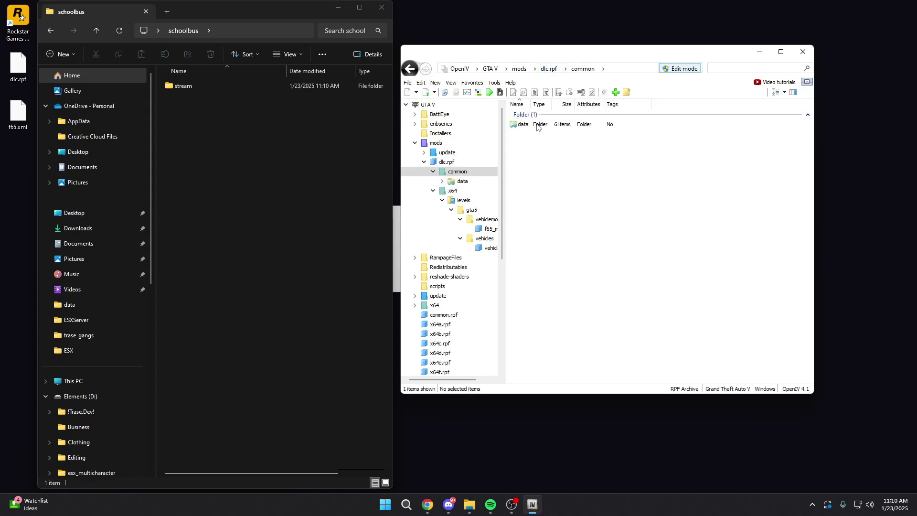
double_click(536, 126)
left_click(542, 154)
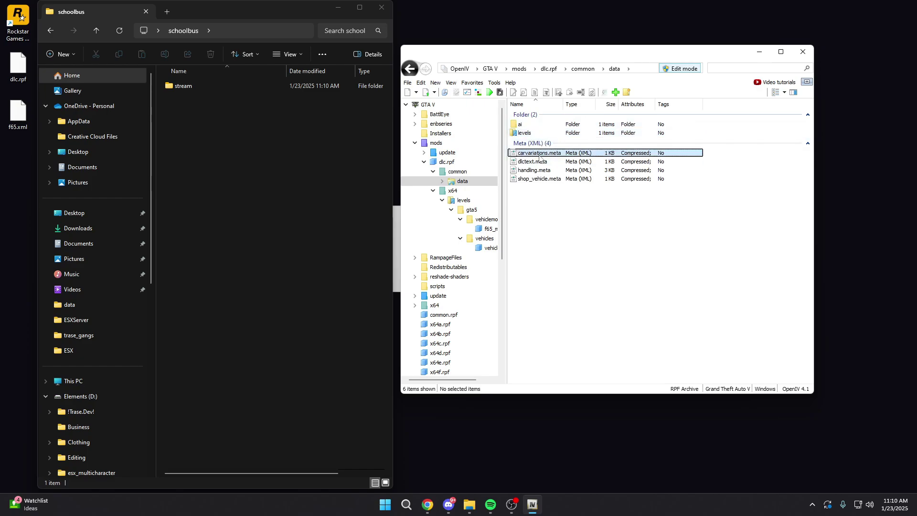
left_click(537, 180, "shift")
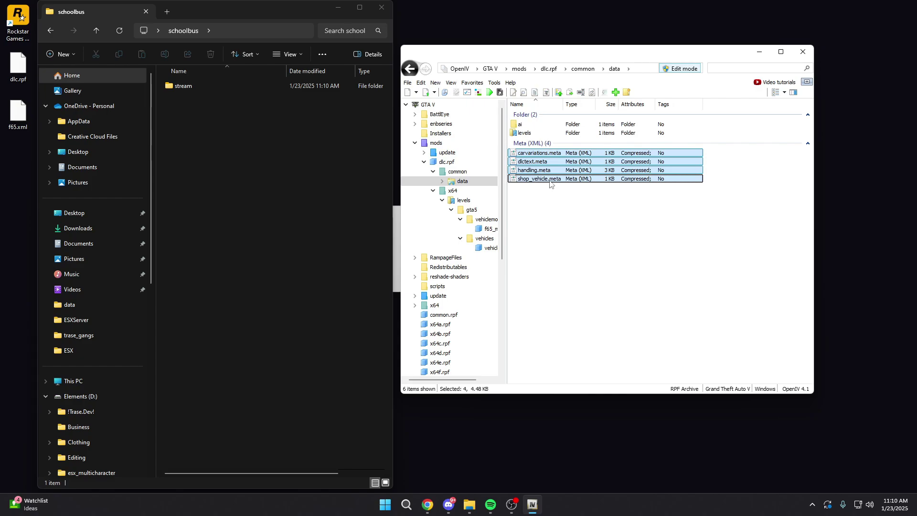
left_click_drag(550, 183, 249, 164)
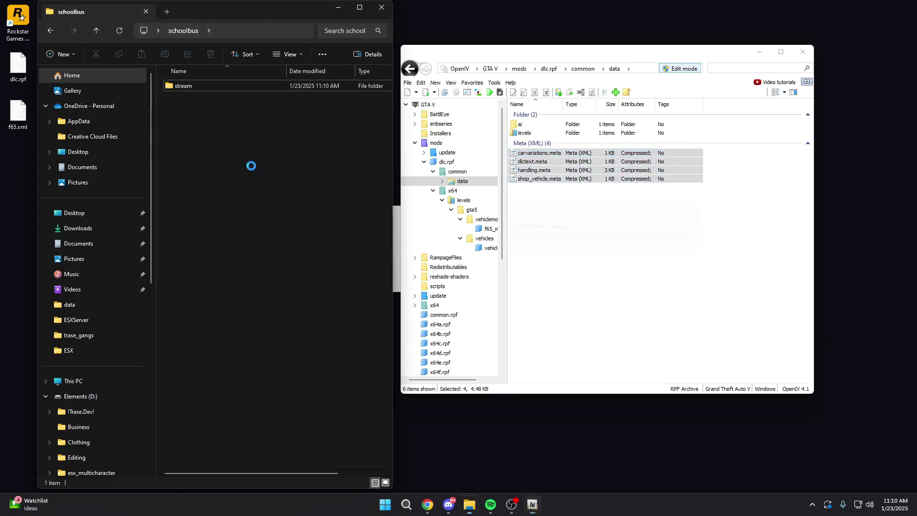
left_click(208, 166)
- Copy ai/vehiclelayouts.meta and levels/gta5/vehicles.meta into the schoolbus folder too
double_click(520, 124)
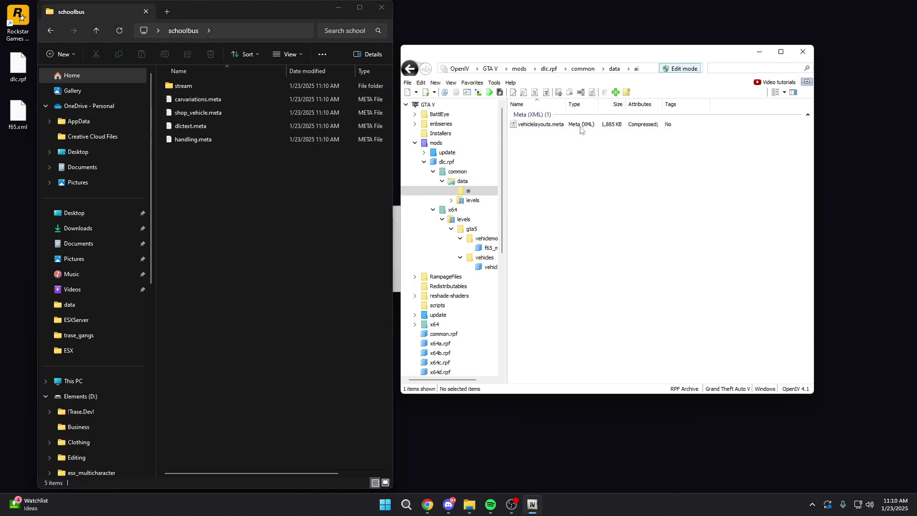
left_click_drag(534, 126, 282, 167)
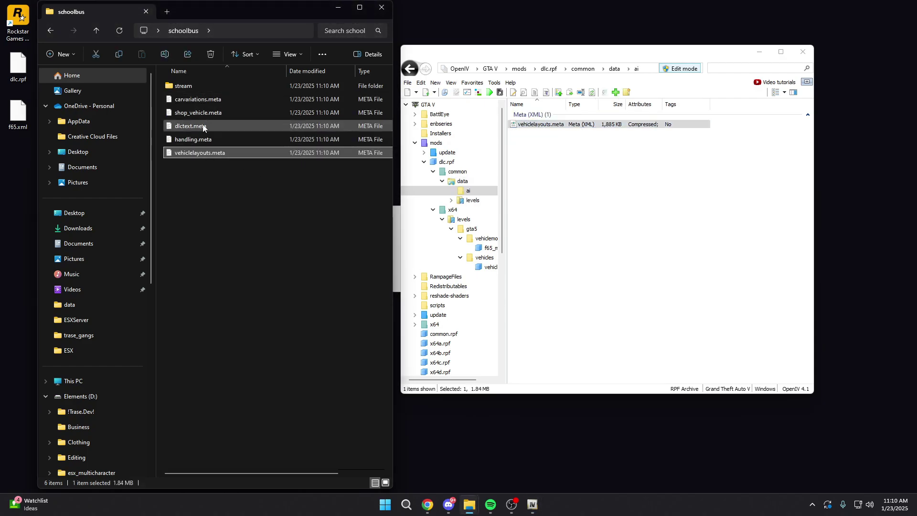
left_click(463, 182)
double_click(540, 134)
double_click(539, 126)
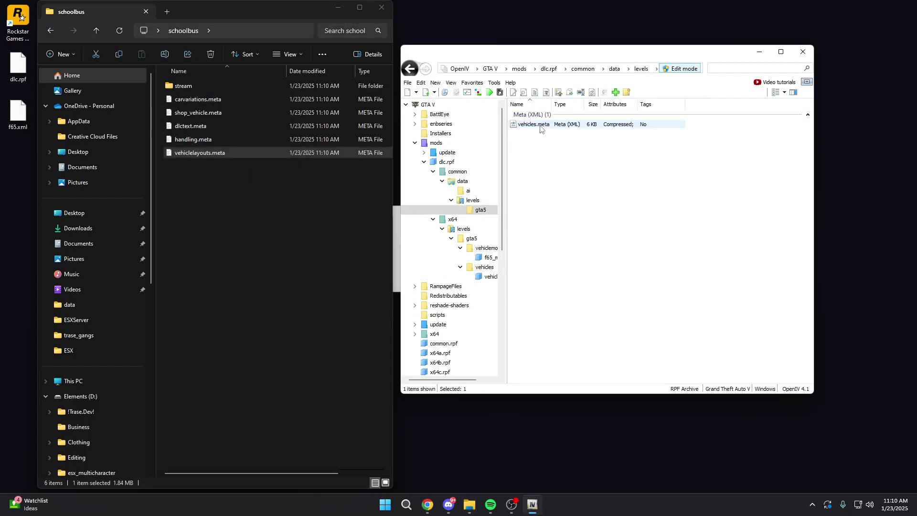
left_click_drag(549, 125, 258, 102)
key("BackSpace")
key("BackSpace")
key("BackSpace")
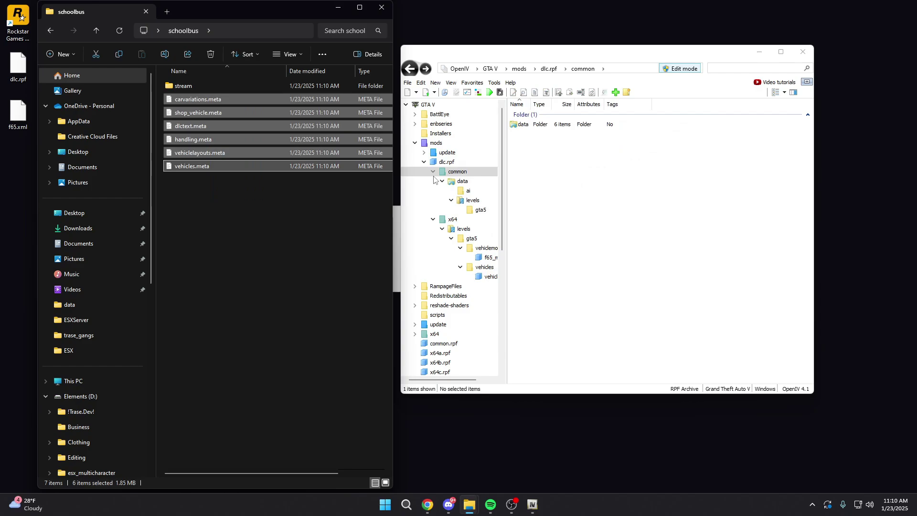
- Verify the stream folder's files, then select the meta files in schoolbus
double_click(222, 86)
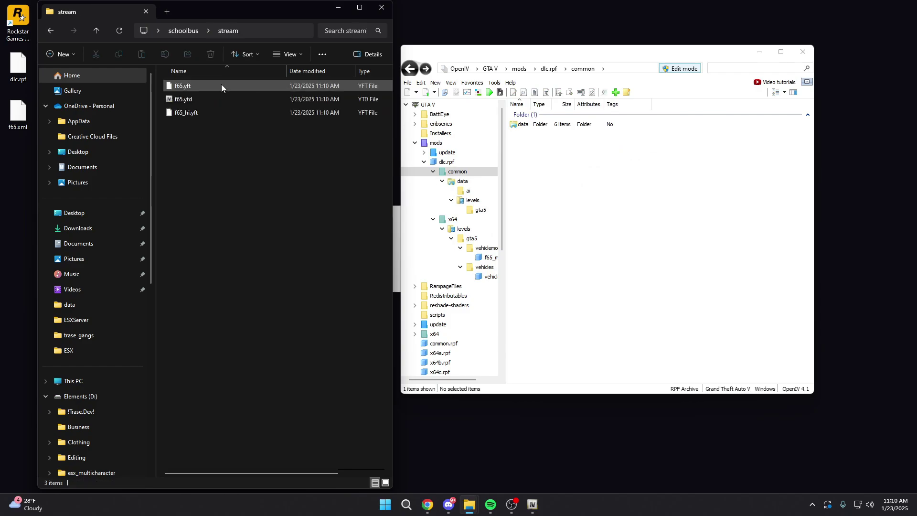
left_click(195, 113)
left_click(181, 82, "shift")
key("alt+Left")
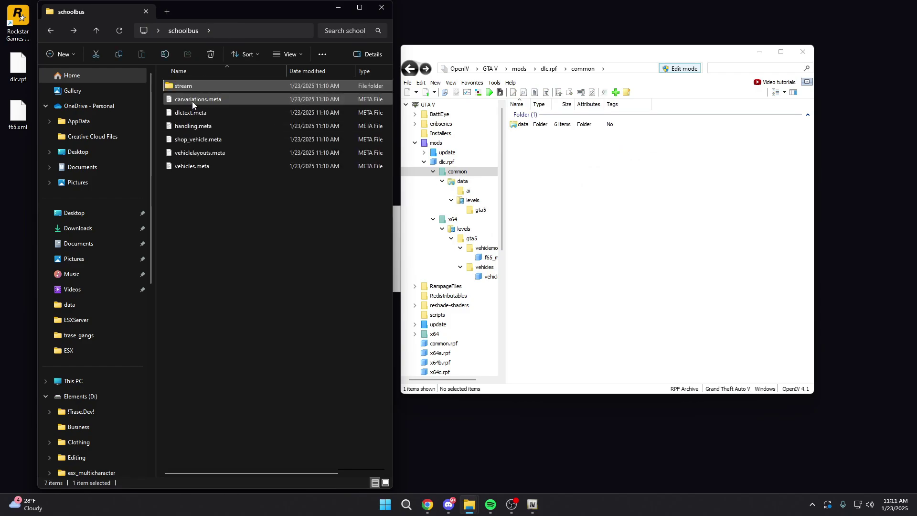
left_click(192, 101)
left_click(205, 169, "shift")
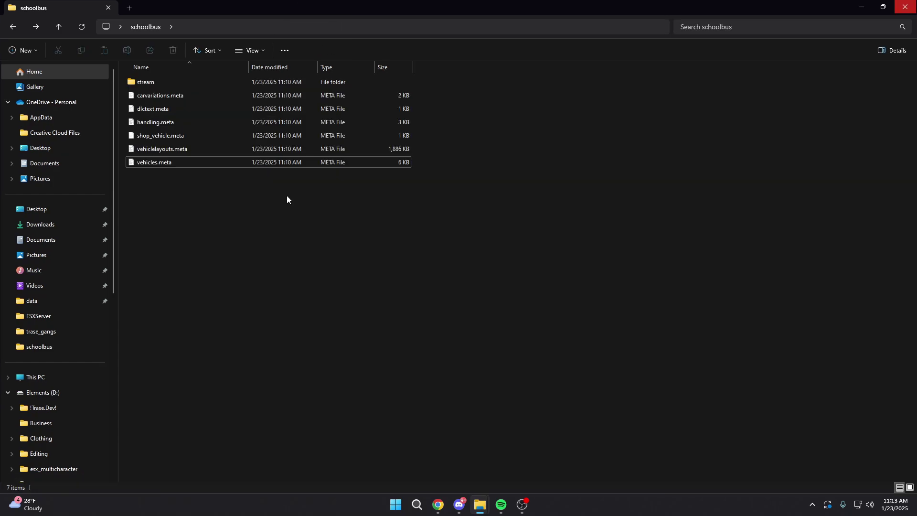
- Clear the selection and look over the folder's view options without changing anything
left_click_drag(440, 264, 391, 202)
left_click(253, 51)
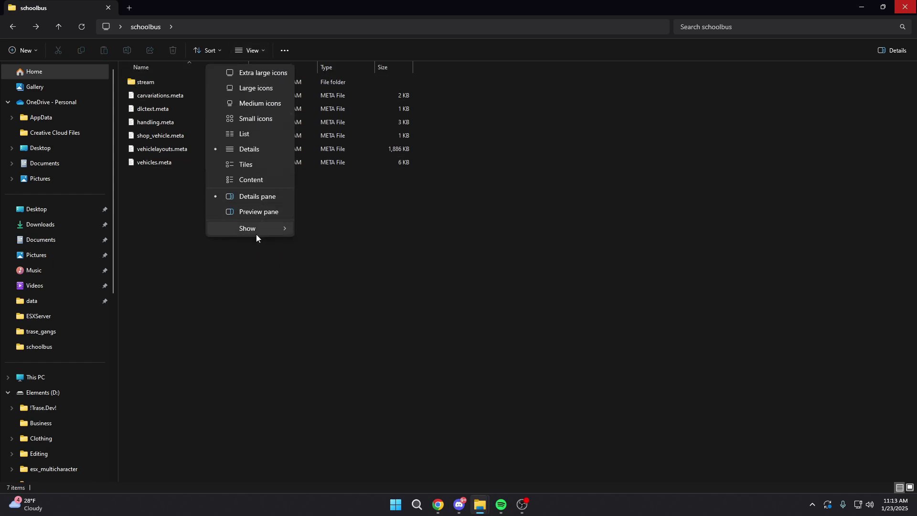
mouse_move(256, 230)
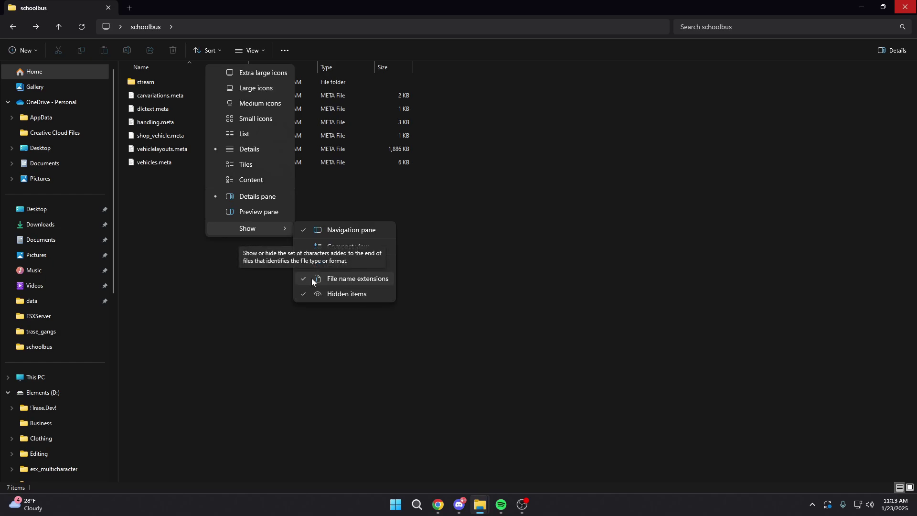
left_click(483, 256)
- Create a new text document named fxmanifest.lua and accept the extension change
right_click(304, 234)
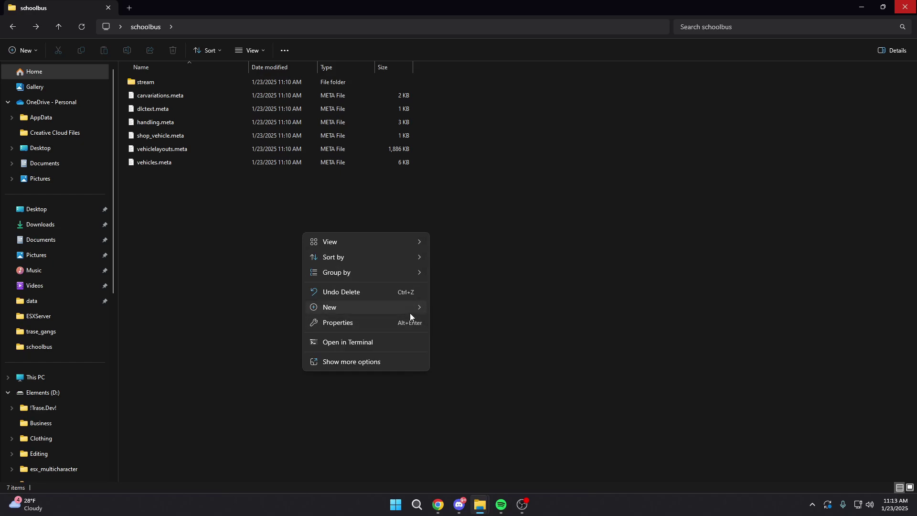
mouse_move(410, 310)
left_click(463, 242)
type("fxmanifest.lua")
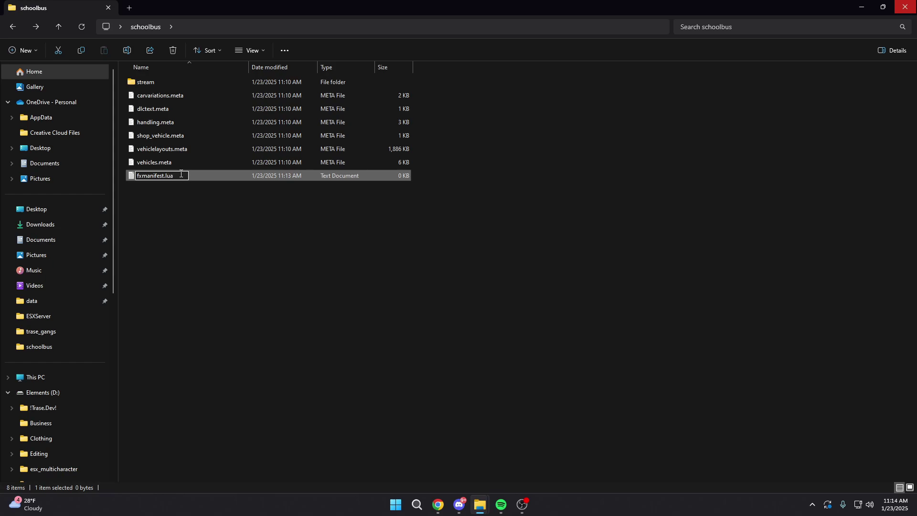
left_click_drag(175, 176, 162, 176)
key("Return")
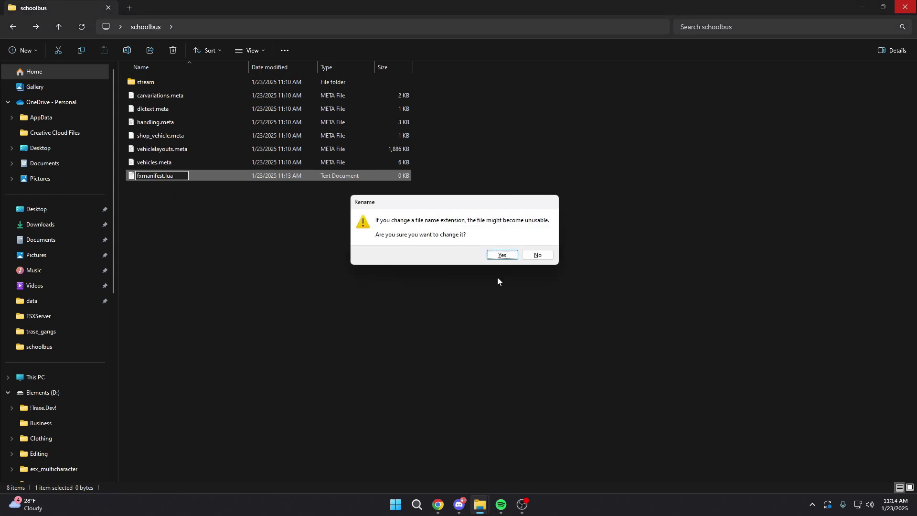
key("Return")
- Open the empty fxmanifest.lua in VS Code and resize it to a smaller window over the schoolbus files
double_click(216, 178)
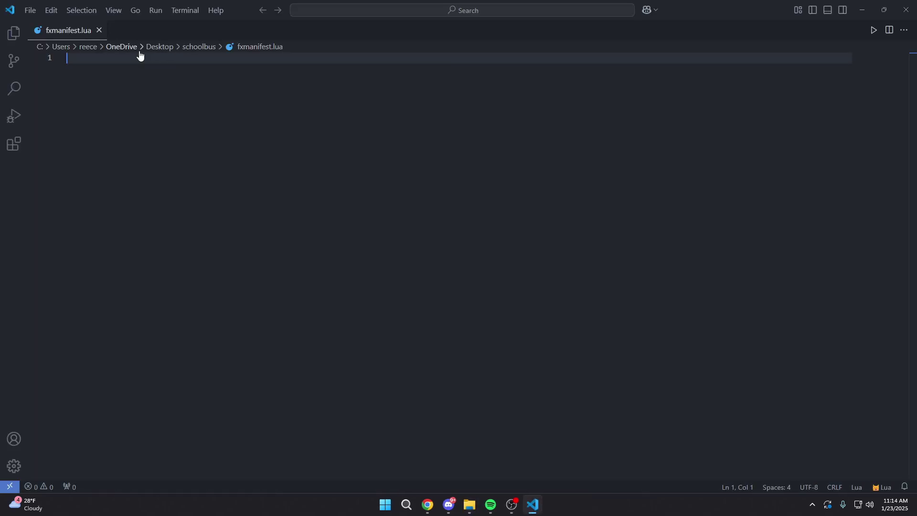
left_click_drag(686, 10, 430, 85)
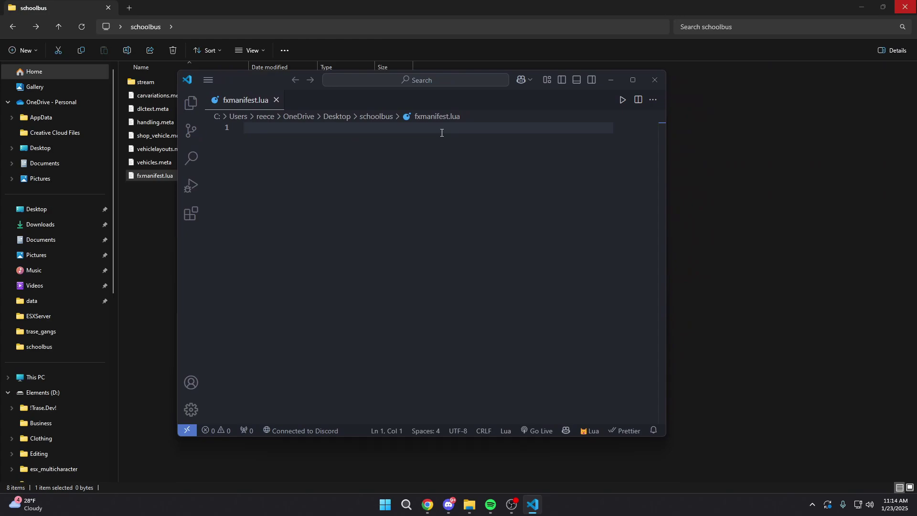
left_click(610, 80)
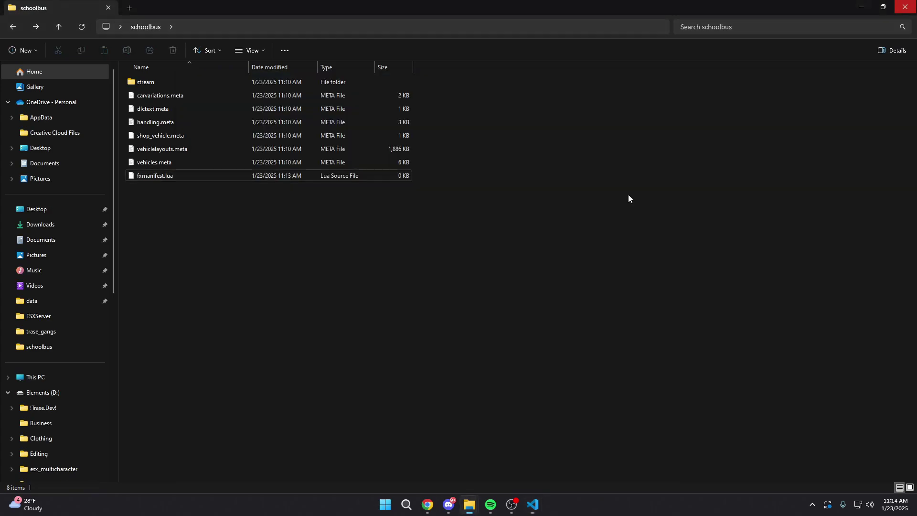
right_click(211, 175)
mouse_move(252, 224)
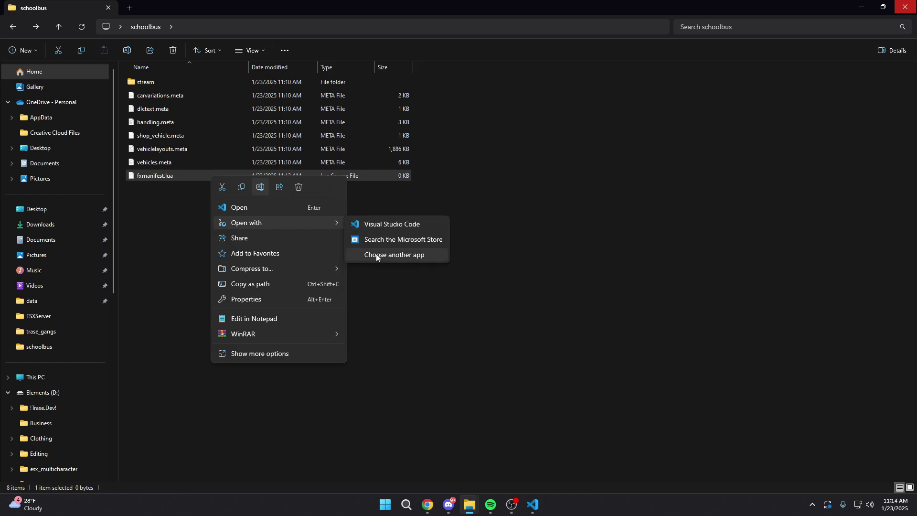
left_click(434, 290)
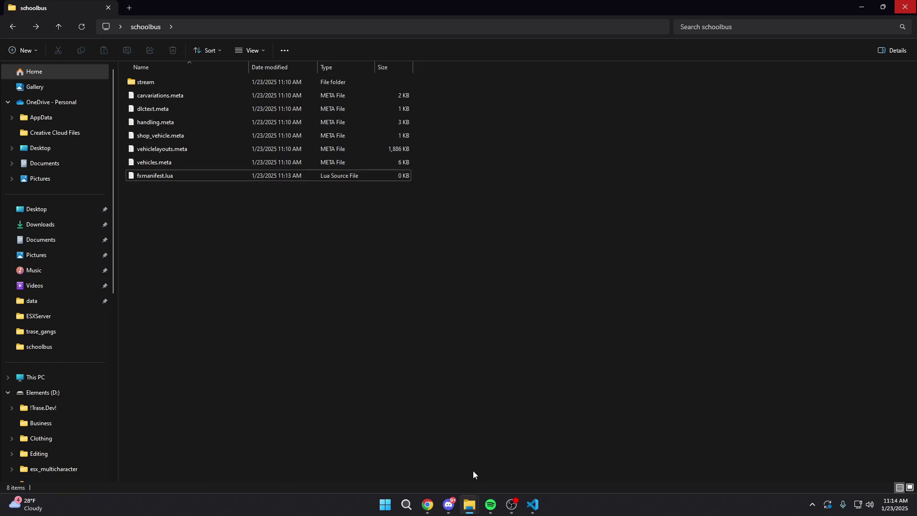
left_click(532, 504)
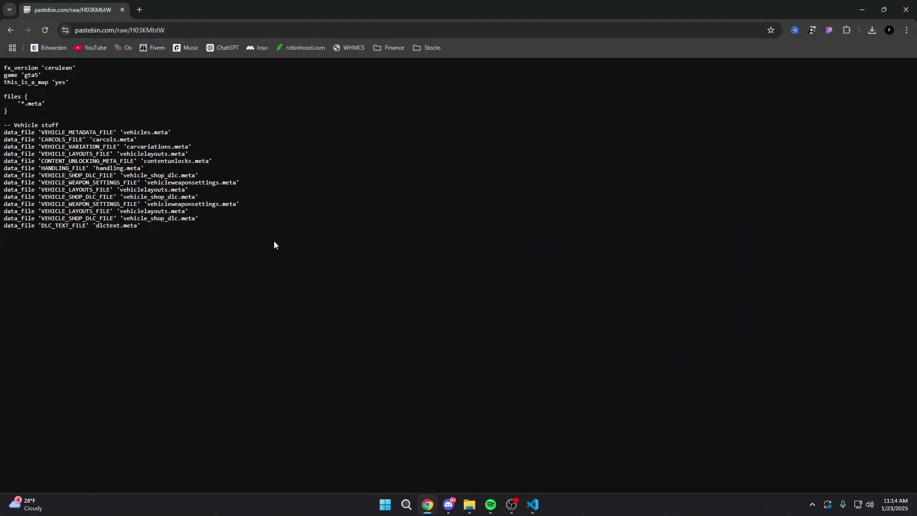
- Copy all the manifest text from the pastebin raw page and paste it into fxmanifest.lua
left_click_drag(274, 243, 73, 96)
left_click(143, 121)
left_click_drag(3, 68, 167, 231)
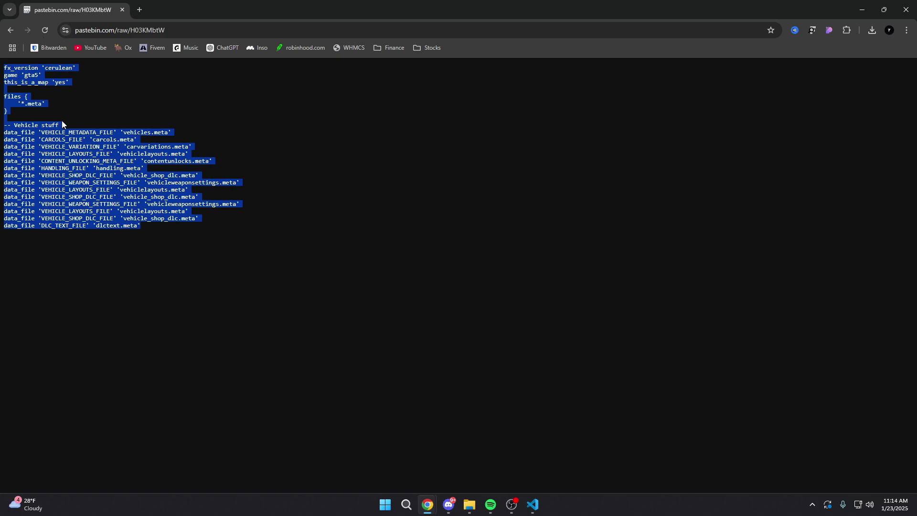
key("ctrl+c")
key("alt+Tab")
key("ctrl+v")
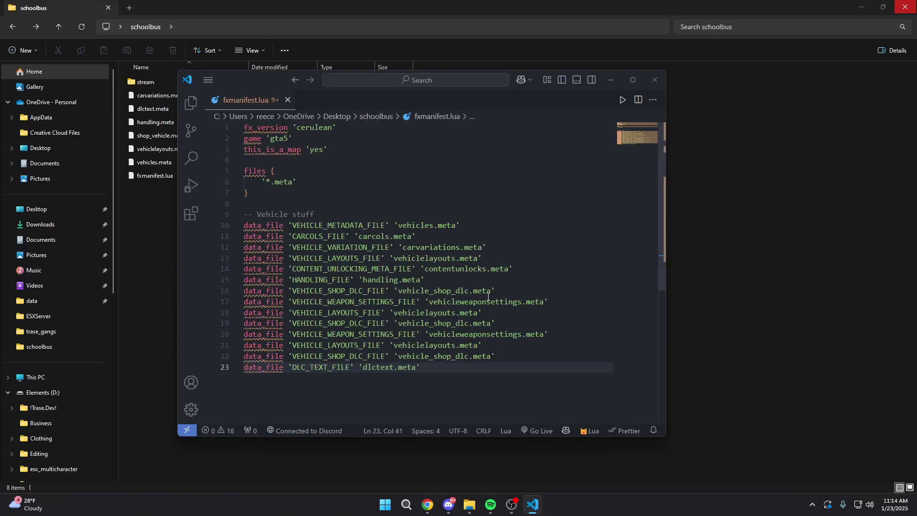
- Check the pasted data_file entries on lines 10 and 20 of fxmanifest.lua
mouse_move(475, 314)
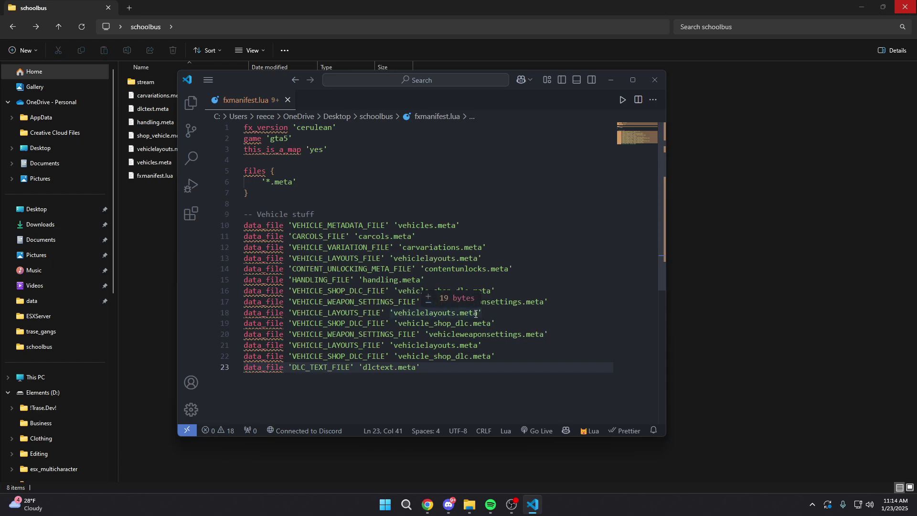
left_click(253, 225)
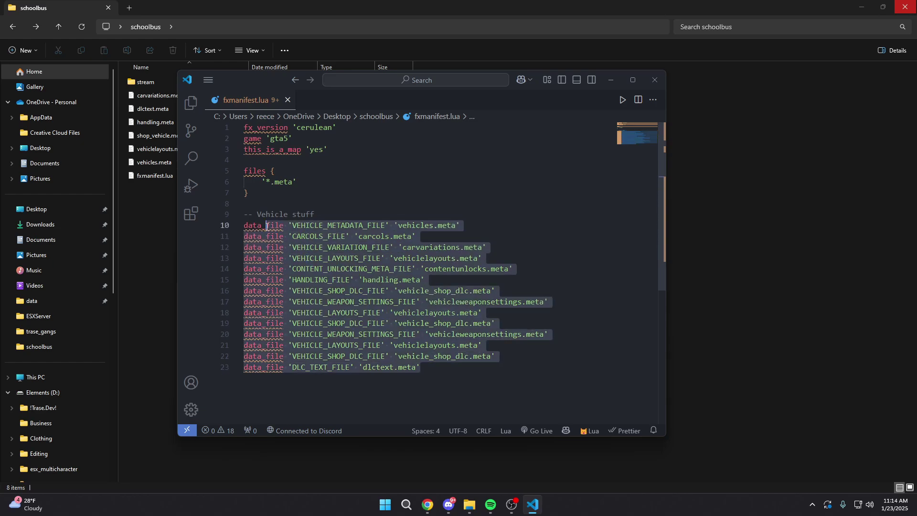
left_click(396, 334)
mouse_move(396, 328)
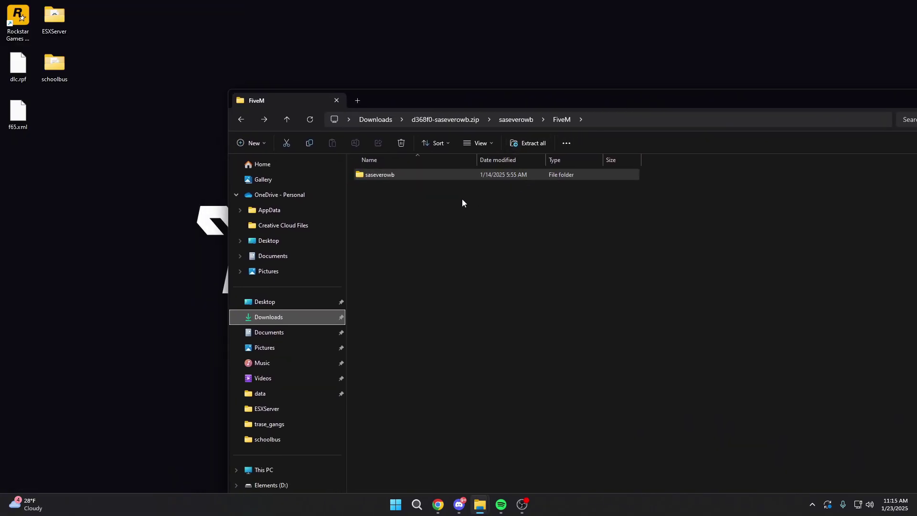
- Inspect the saseverowb folder, then drag it from the zip onto the desktop under schoolbus
left_click(408, 178)
double_click(404, 174)
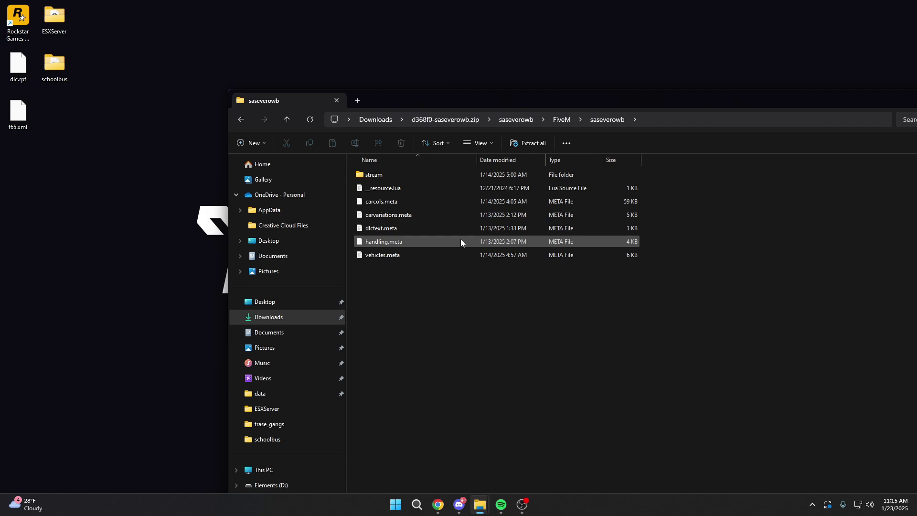
left_click(561, 119)
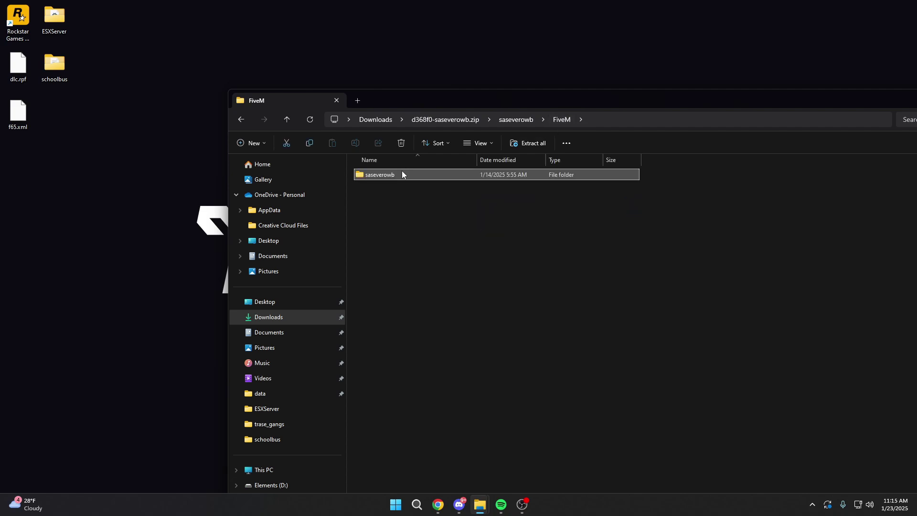
left_click_drag(403, 175, 130, 139)
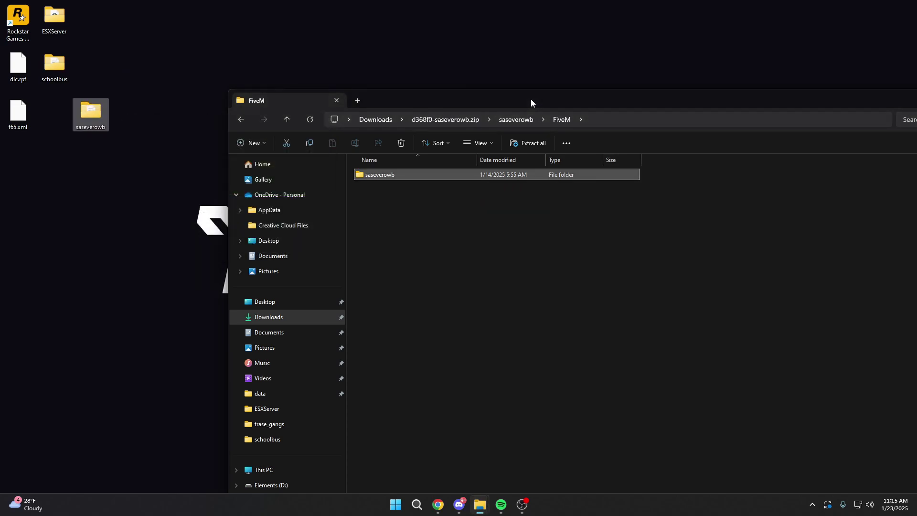
left_click_drag(531, 99, 168, 83)
left_click(715, 76)
left_click_drag(90, 113, 816, 57)
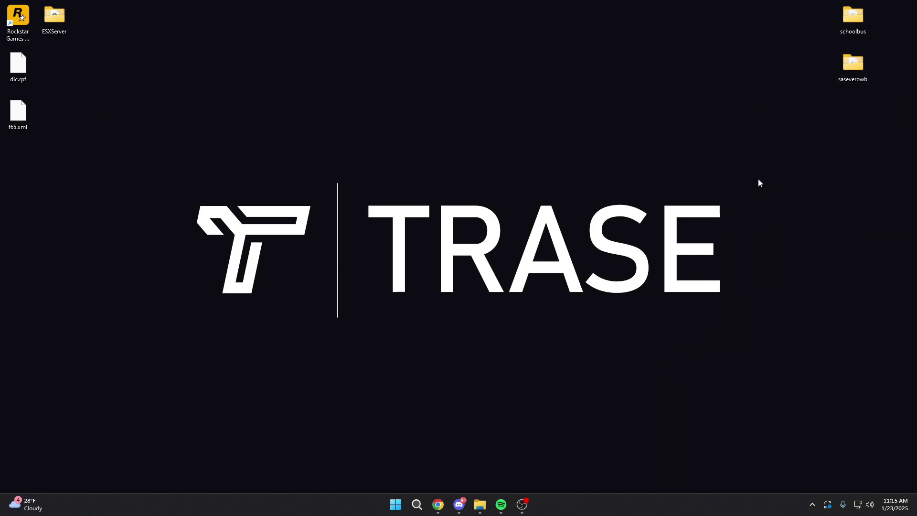
- Open the ESXServer folder and its resources folder
double_click(64, 19)
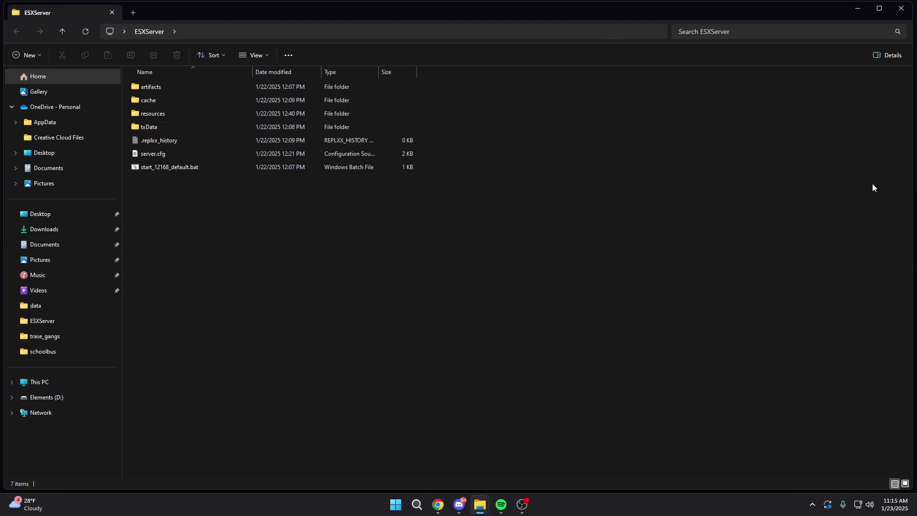
left_click_drag(912, 195, 482, 179)
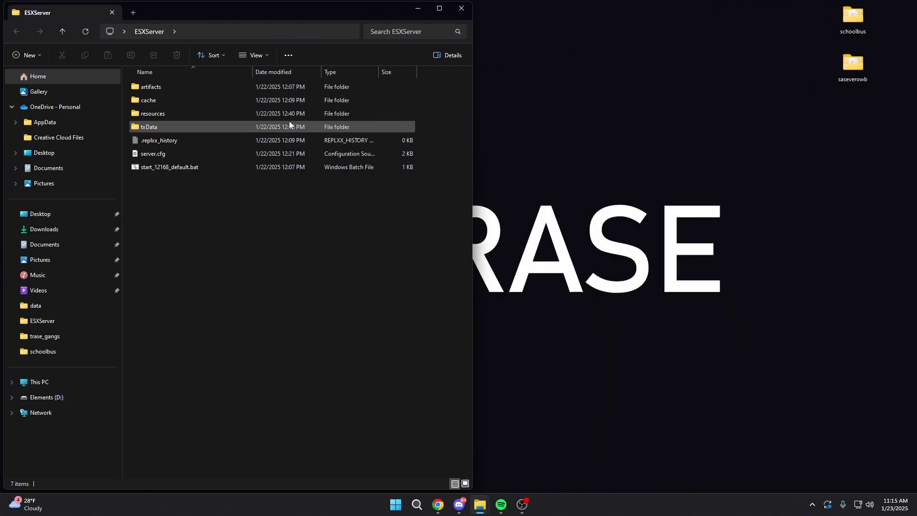
double_click(171, 113)
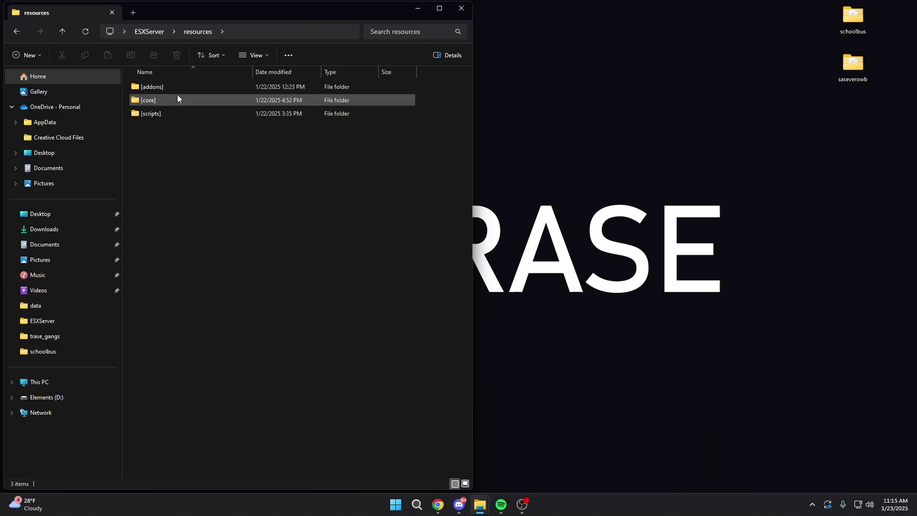
- Create a new folder named [stream] in resources and open it
right_click(199, 173)
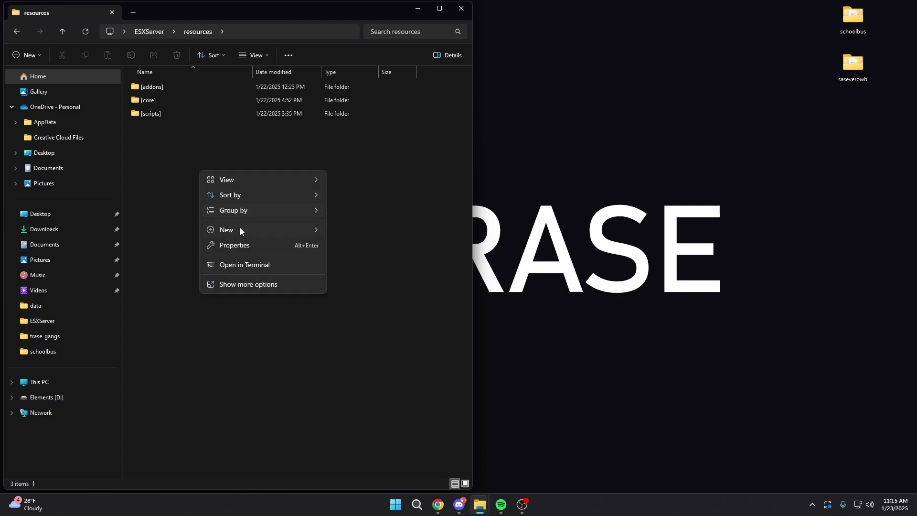
mouse_move(239, 231)
left_click(348, 232)
type("[stream]")
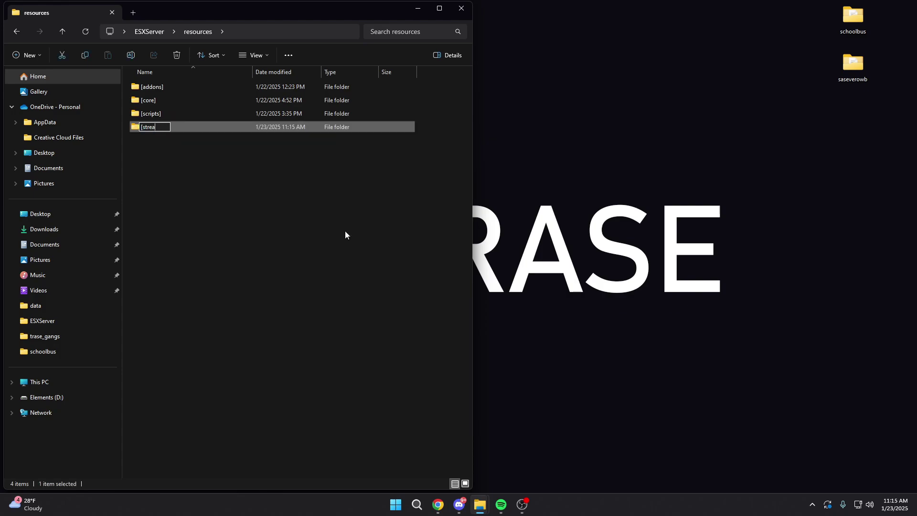
key("Return")
key("Return")
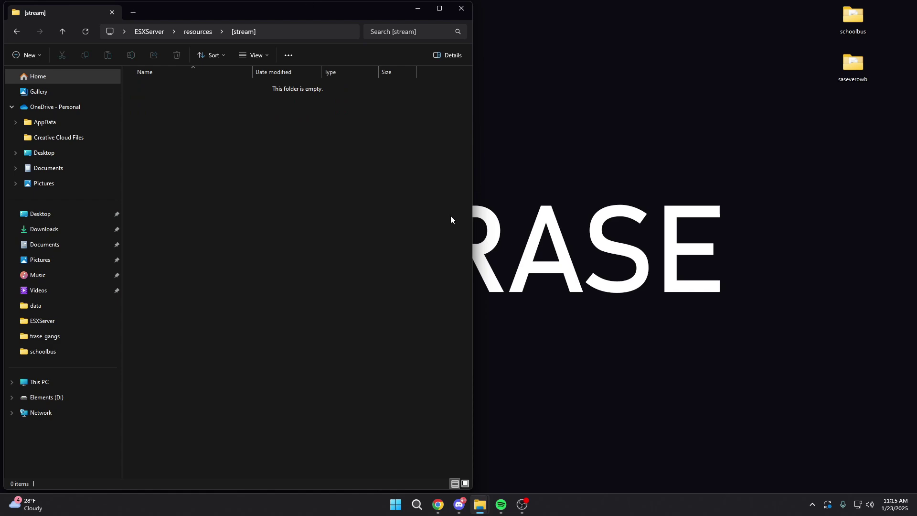
- Create a [cars] folder inside [stream], correcting the mistyped bracket in its name
right_click(282, 136)
mouse_move(328, 216)
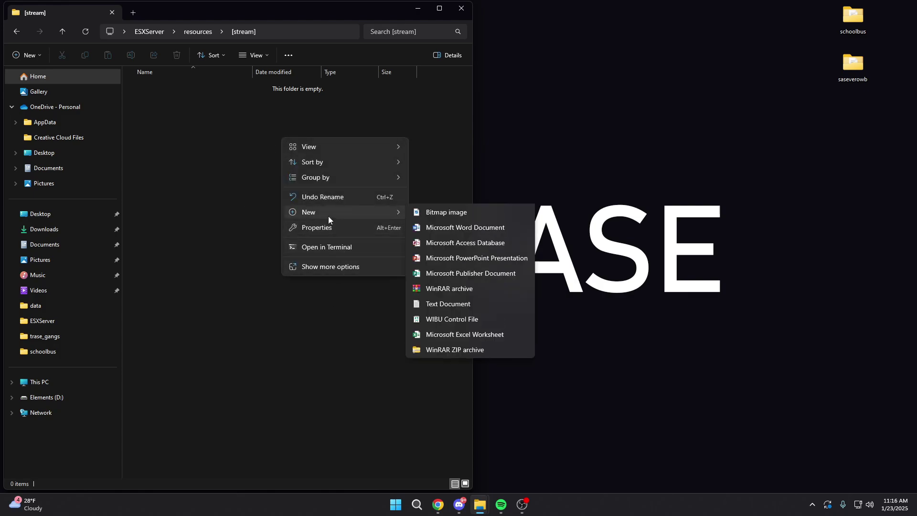
left_click(431, 216)
type("[car]s")
key("Return")
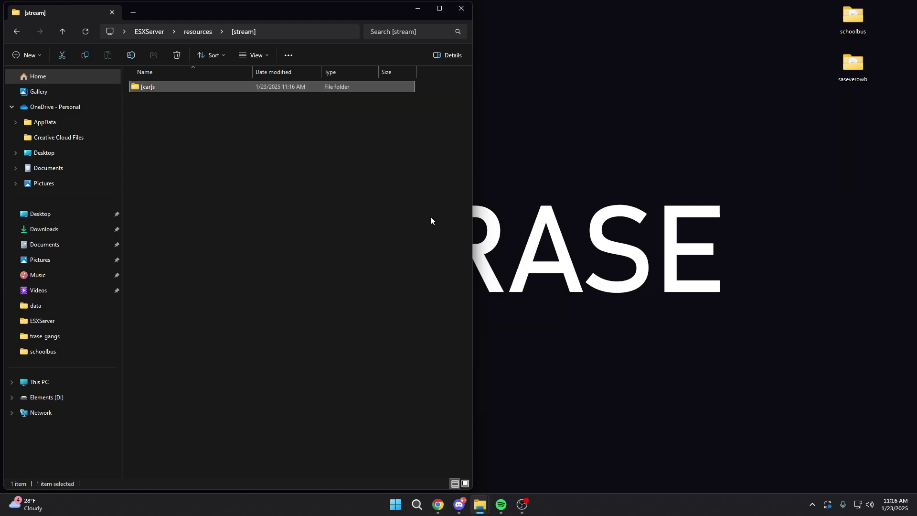
key("F2")
key("BackSpace")
key("End")
type("]")
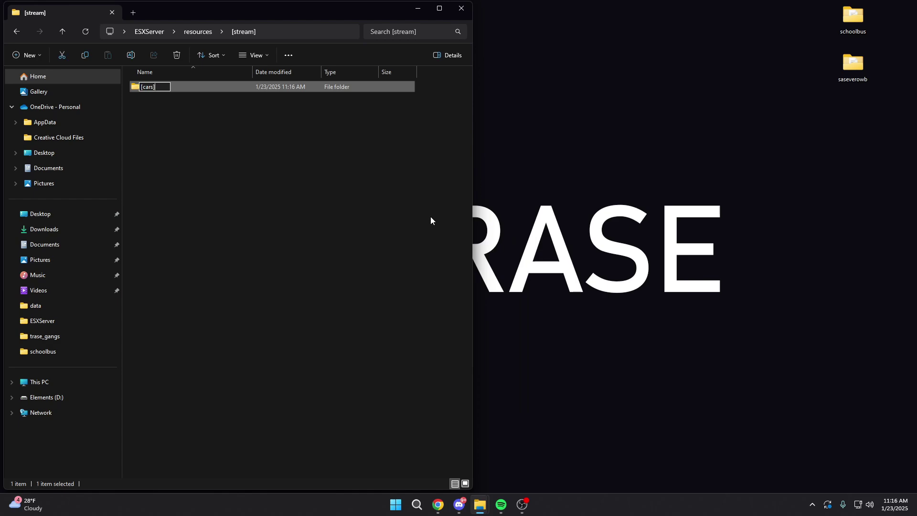
key("Return")
- Move the schoolbus and saseverowb desktop folders into [cars]
double_click(232, 85)
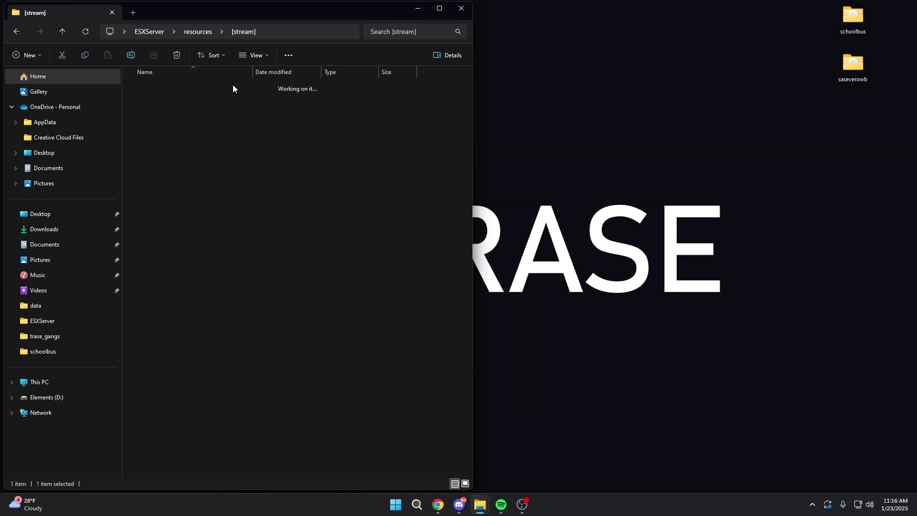
left_click_drag(806, 10, 874, 74)
left_click_drag(845, 32, 354, 176)
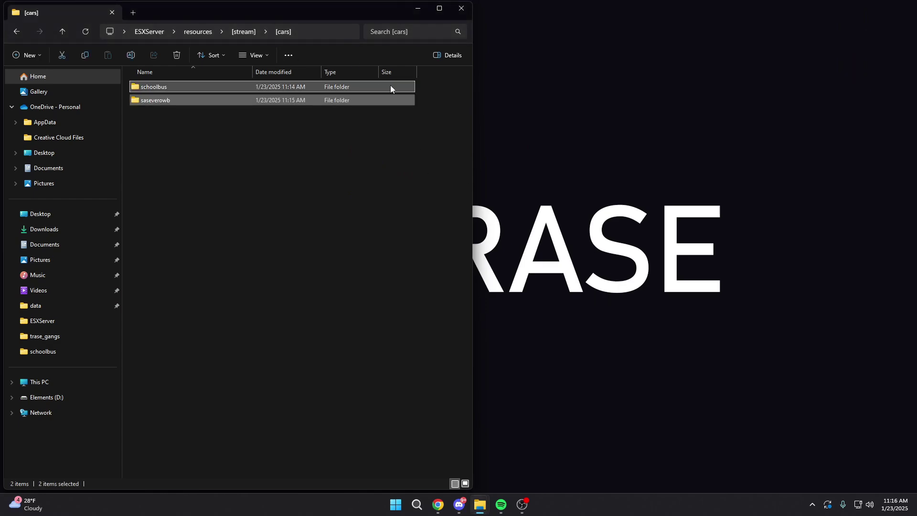
left_click_drag(329, 14, 543, 26)
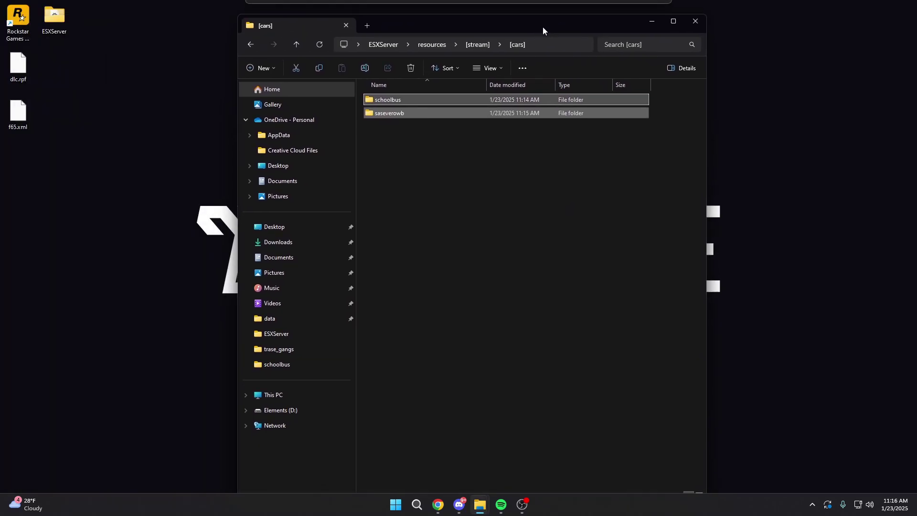
- Return to [stream] > [cars] and cancel a rename of saseverowb, keeping its original name
left_click(443, 42)
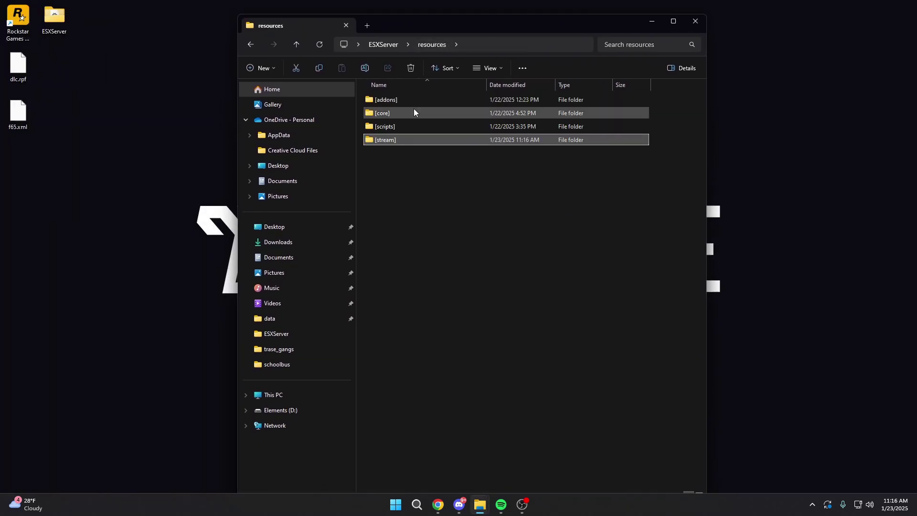
double_click(404, 141)
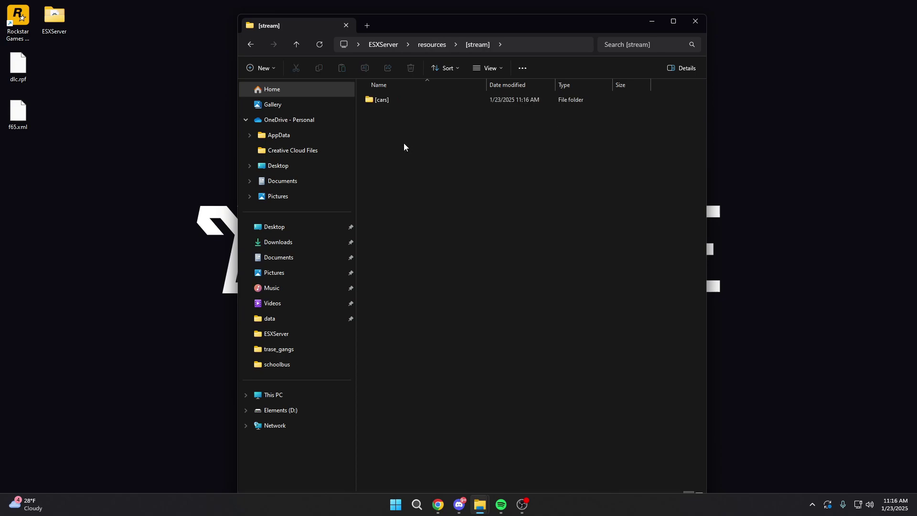
double_click(396, 100)
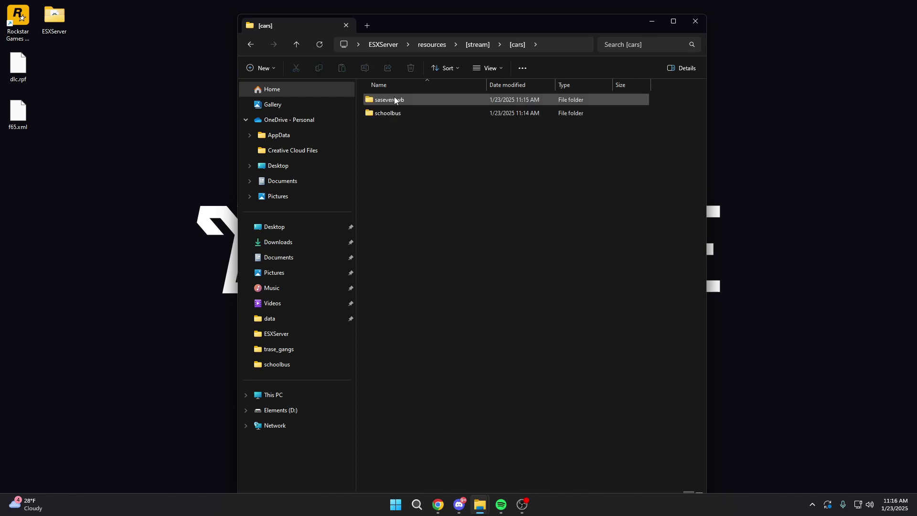
left_click(401, 97)
left_click(572, 111, "shift")
left_click(568, 105)
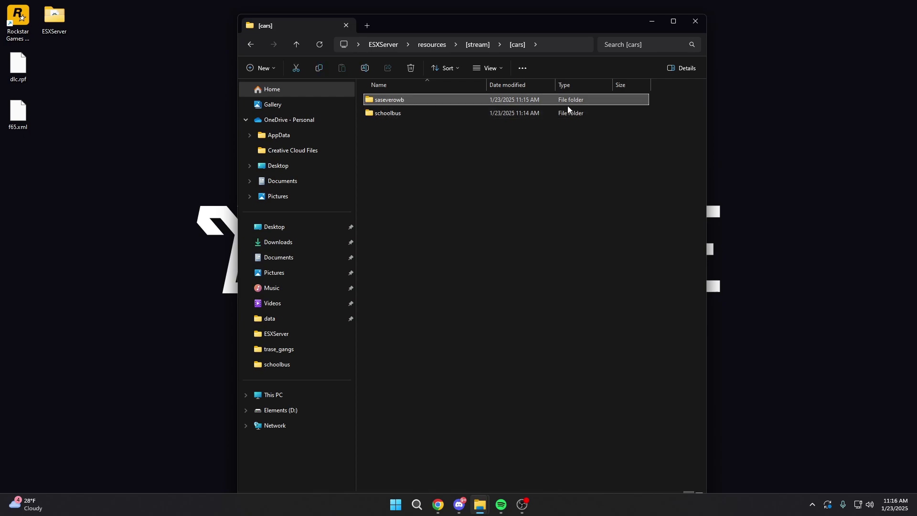
key("F2")
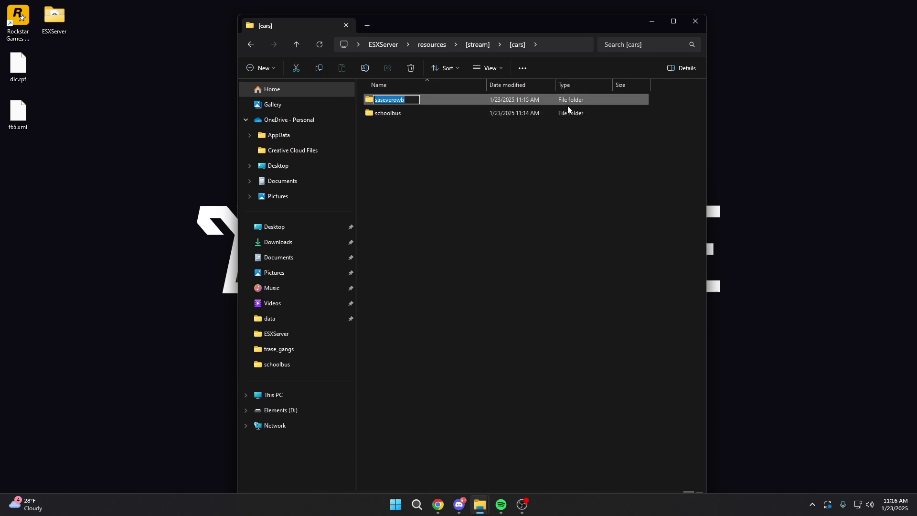
type("labo")
key("ctrl+z")
left_click(517, 116, "shift")
left_click(495, 146)
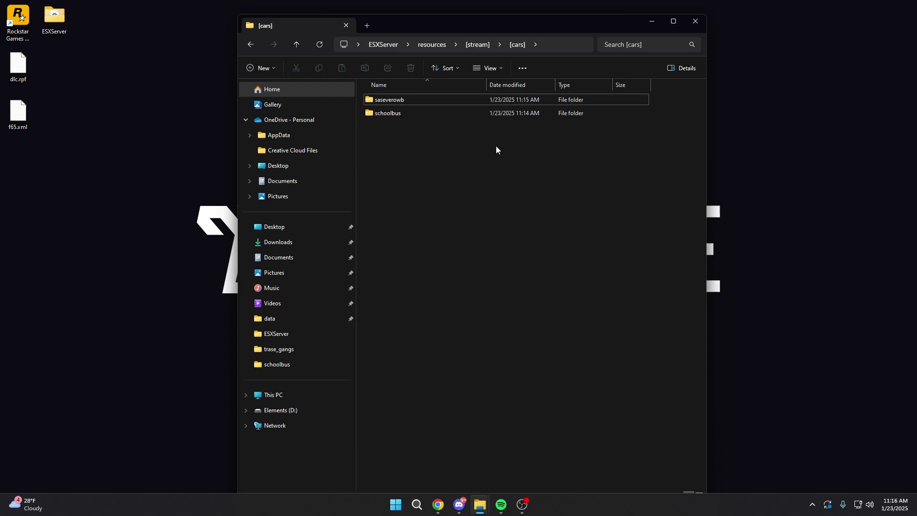
- Peek inside saseverowb, then go back up to resources and reopen [stream]
double_click(407, 99)
key("alt+Left")
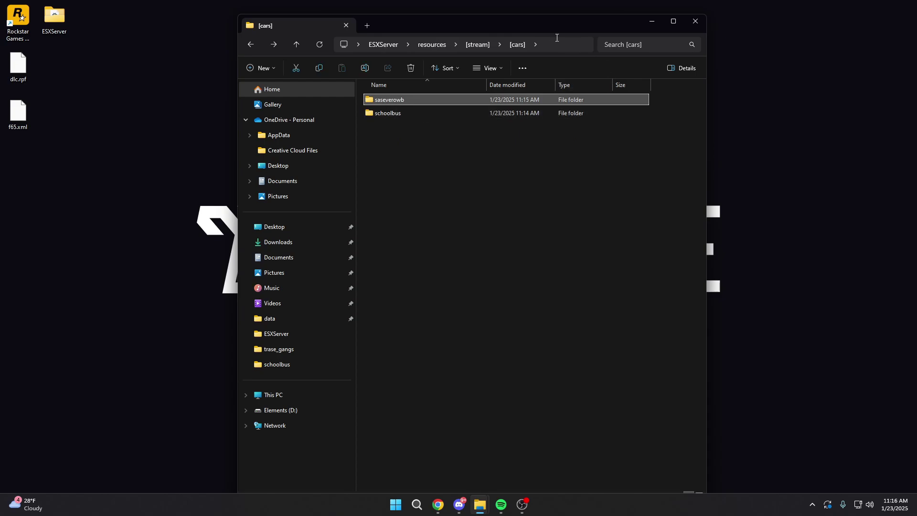
left_click_drag(525, 28, 502, 21)
left_click(403, 39)
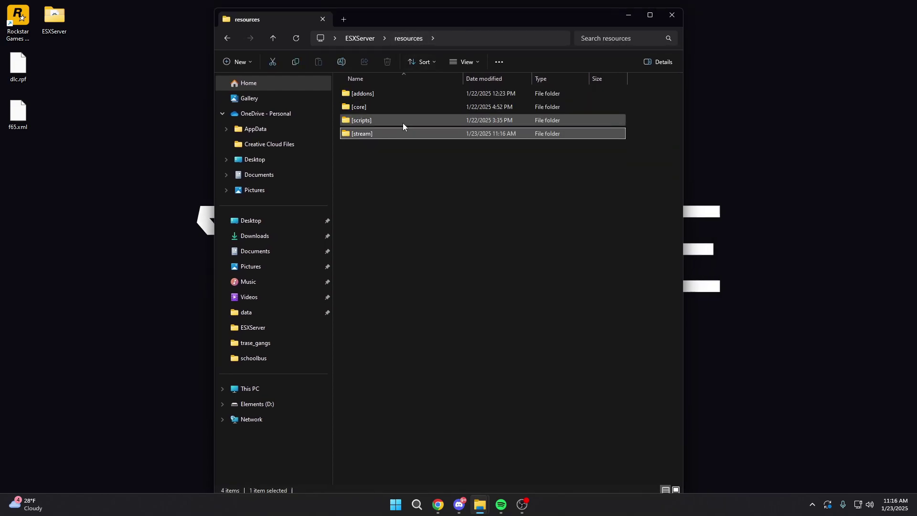
left_click(374, 133)
left_click(387, 145)
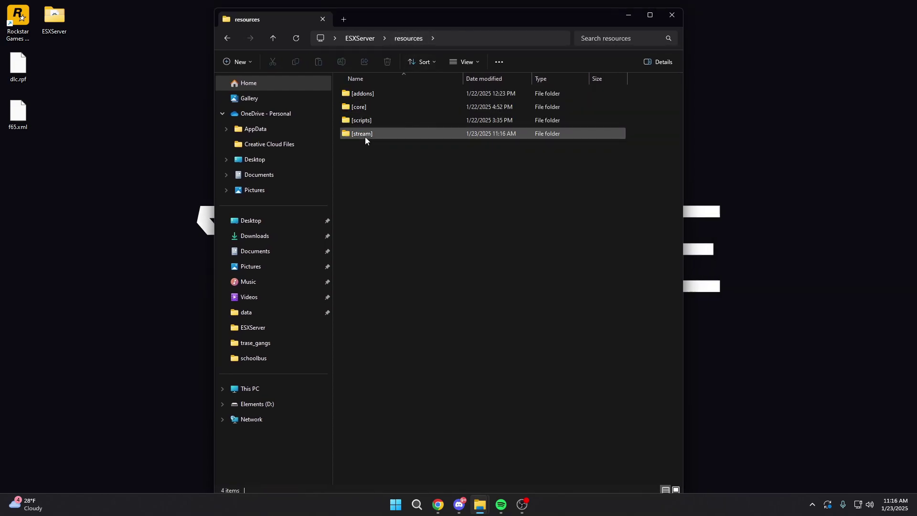
double_click(365, 136)
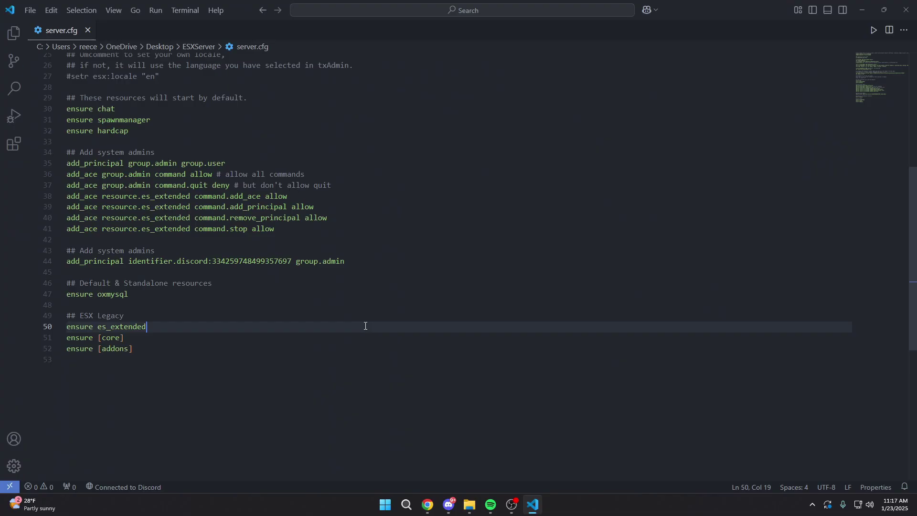
- Delete the '## ESX Legacy' and '## Default & Standalone resources' comment lines from server.cfg
left_click(144, 362)
key("shift+Up")
key("shift+Up")
key("shift+Up")
key("shift+Up")
left_click(143, 361)
left_click(134, 316)
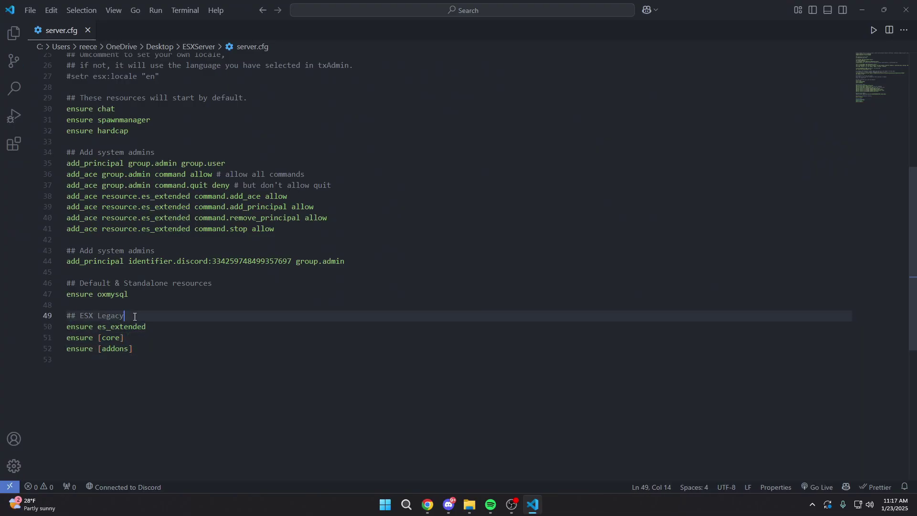
left_click_drag(135, 351, 71, 306)
key("BackSpace")
key("BackSpace")
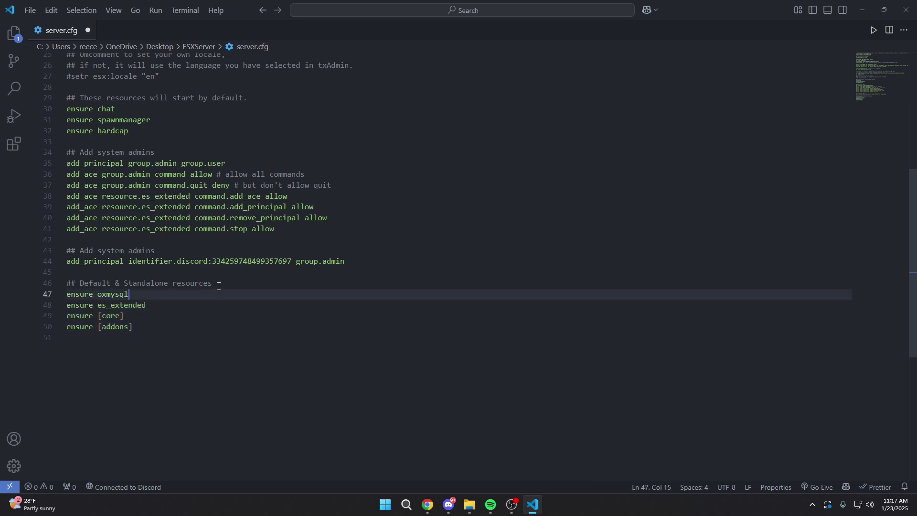
left_click_drag(218, 285, 67, 284)
key("BackSpace")
key("BackSpace")
left_click(126, 345)
key("BackSpace")
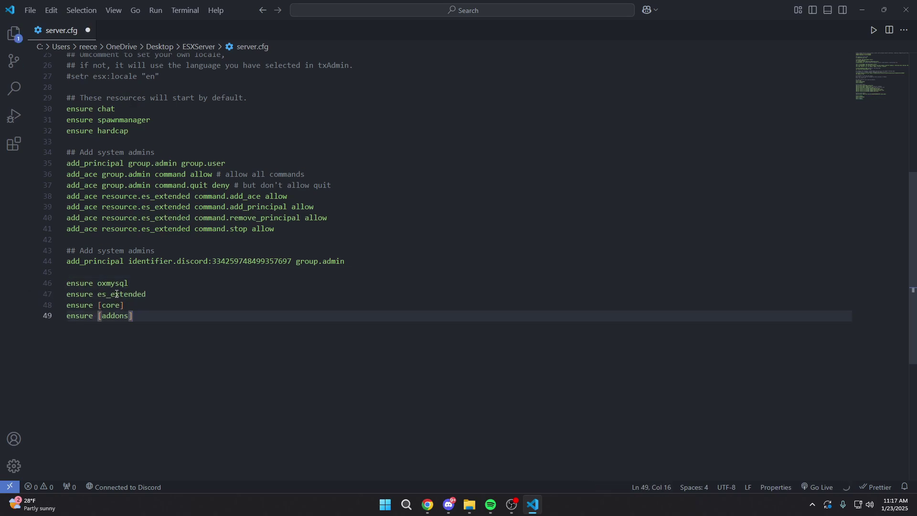
- Add 'ensure [stream]' above oxmysql, save server.cfg, and review the new line
left_click(108, 272)
key("Return")
key("Return")
type("ensure [stream]")
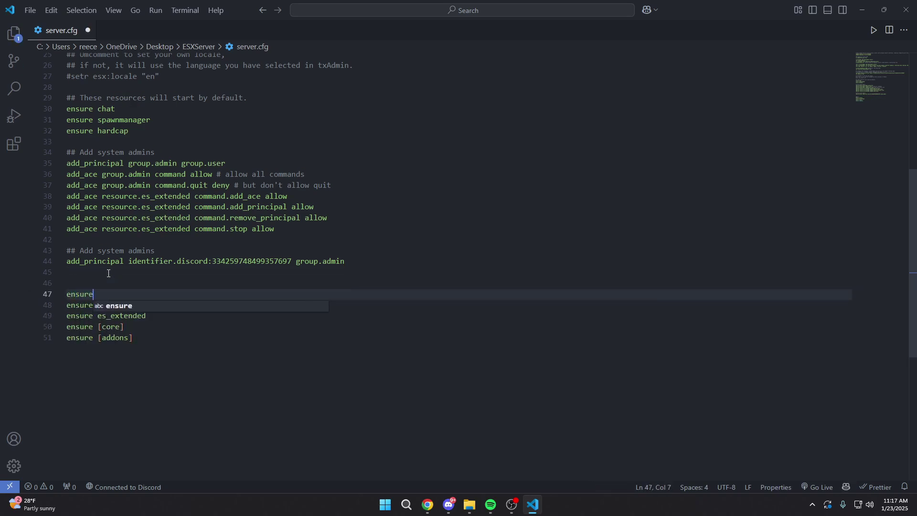
key("ctrl+s")
left_click_drag(167, 360, 17, 311)
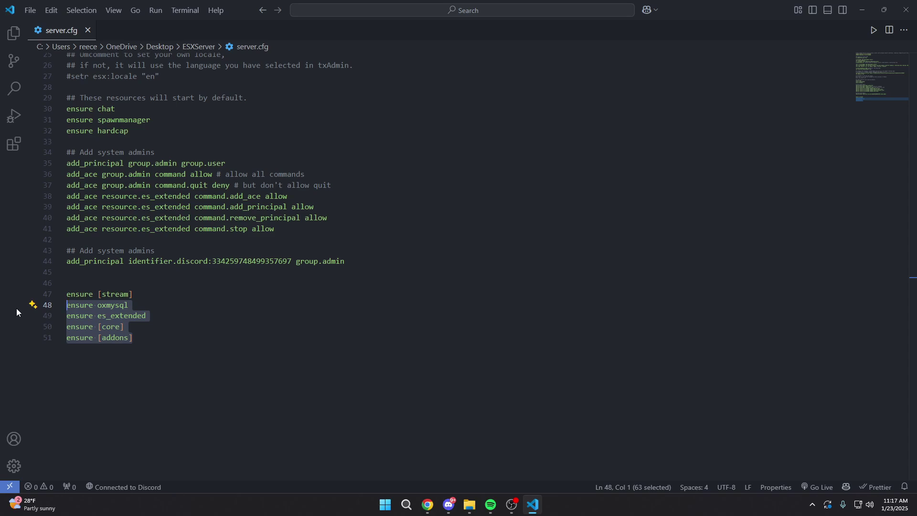
left_click_drag(81, 283, 5, 294)
left_click_drag(148, 340, 28, 295)
left_click(158, 330)
left_click_drag(133, 294, 63, 296)
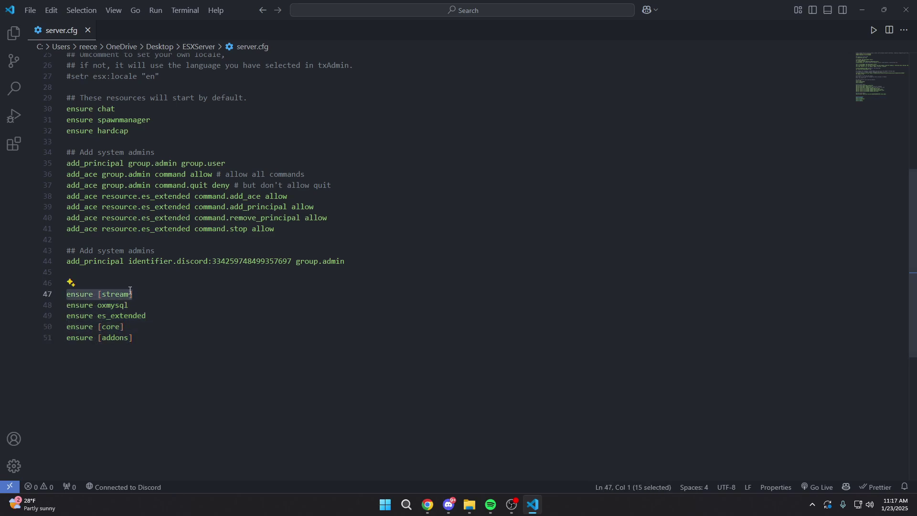
key("Up")
left_click(143, 305)
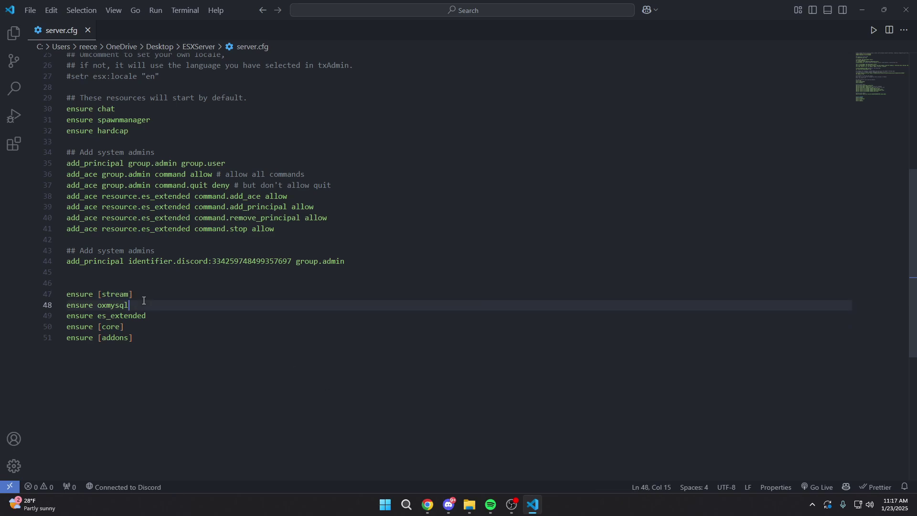
left_click(143, 299)
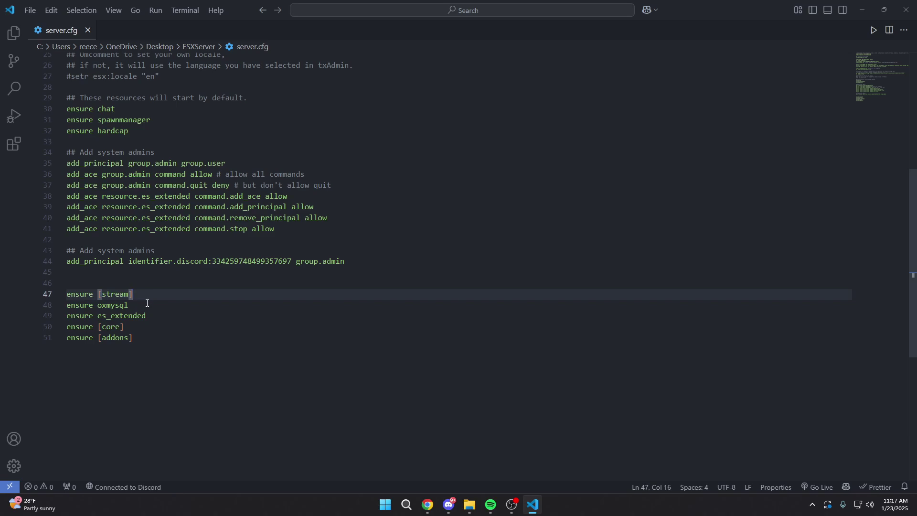
- Close VS Code and launch the start_12168_default.bat server file from ESXServer
left_click(906, 9)
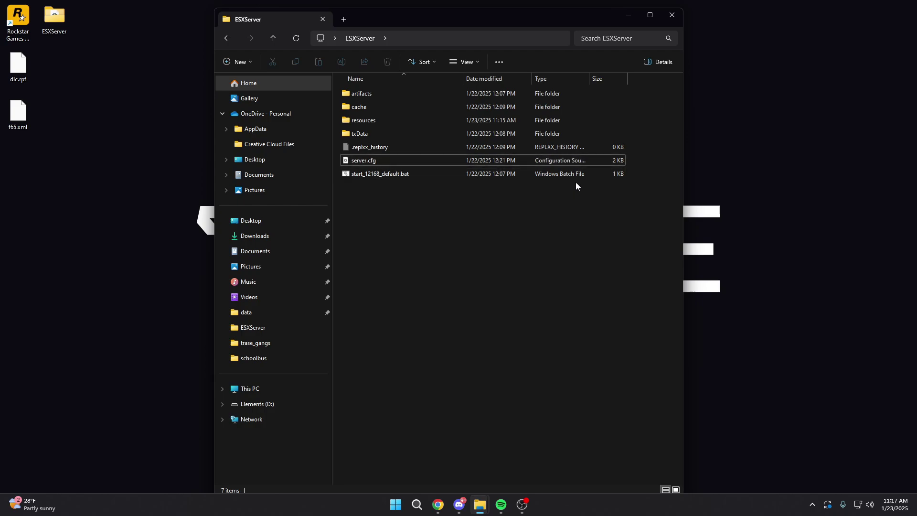
double_click(402, 94)
key("f")
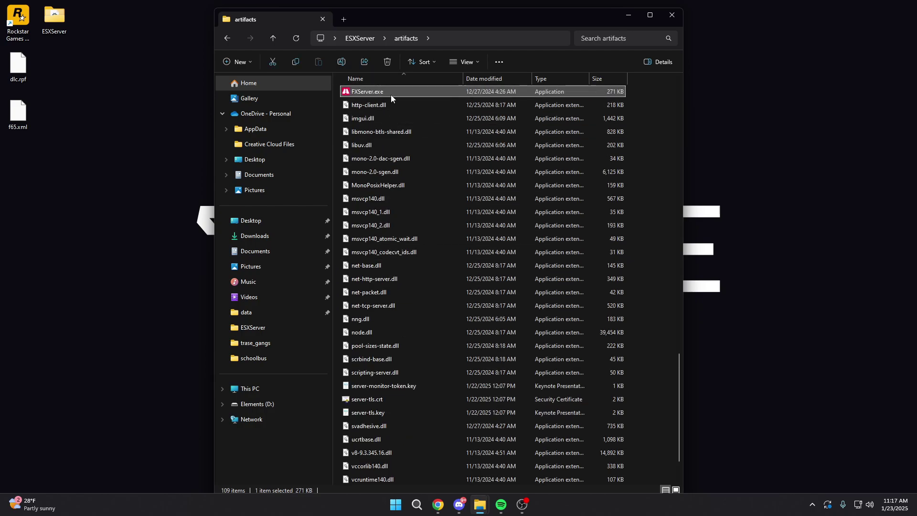
key("alt+Left")
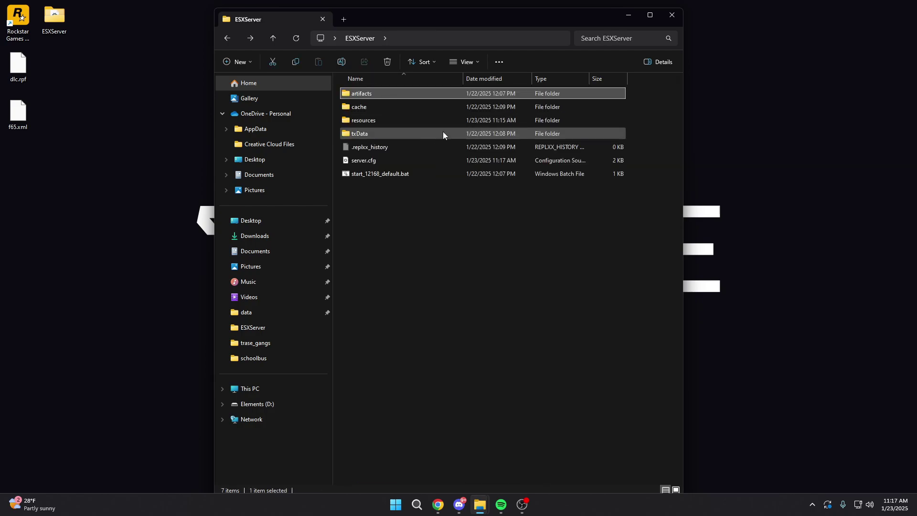
left_click(386, 174)
double_click(502, 177)
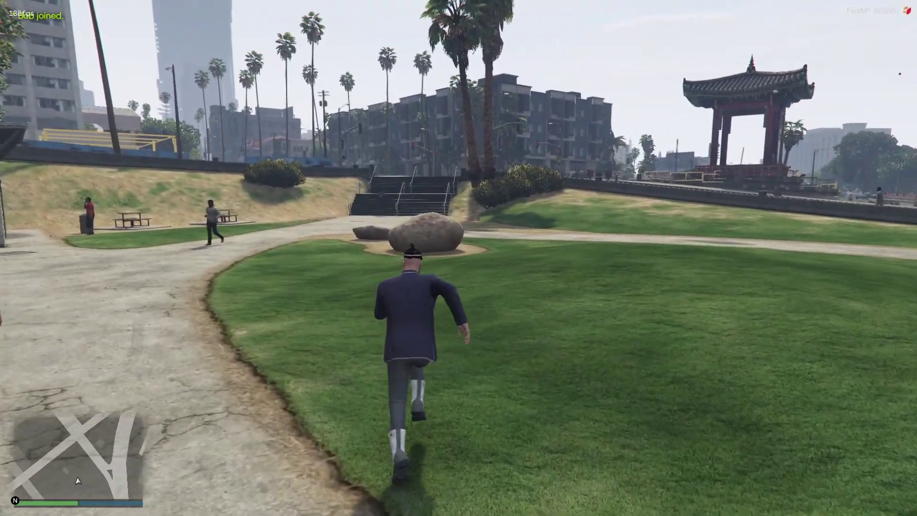
- Sprint the character across the park and vault over the low wall
key("w")
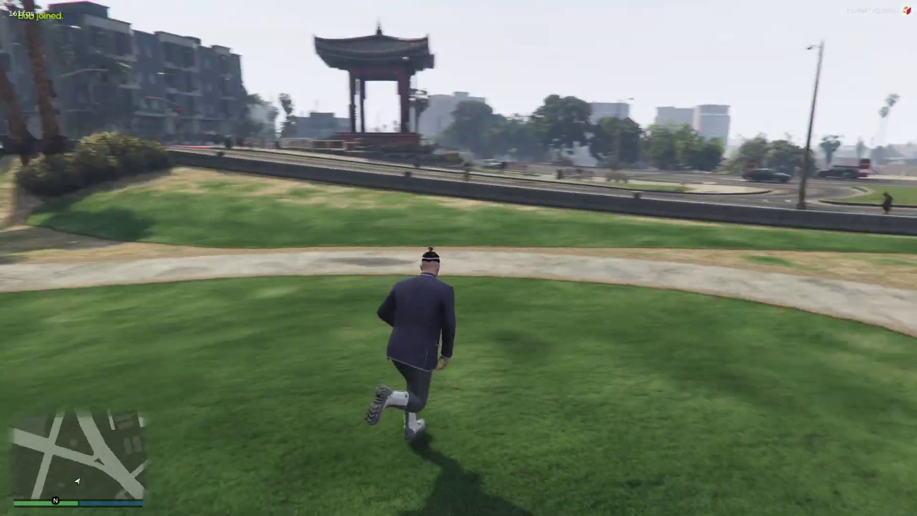
key("w")
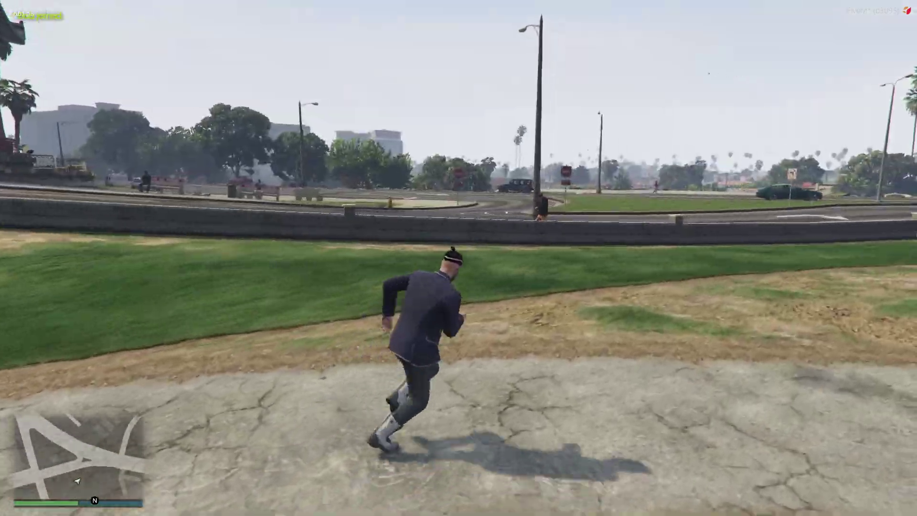
key("w")
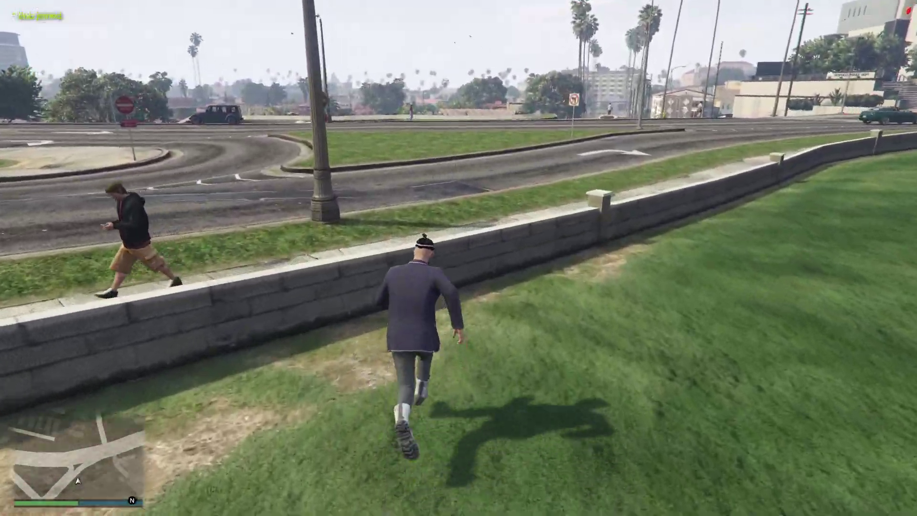
key("space")
- Browse File Explorer to resources > [stream] > [cars] > saseverowb > stream
key("w")
key("alt+Tab")
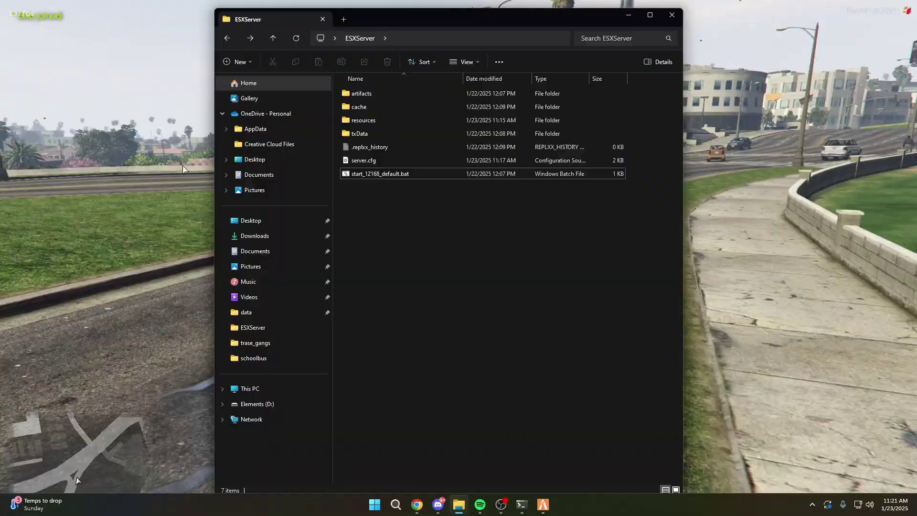
double_click(410, 125)
double_click(378, 136)
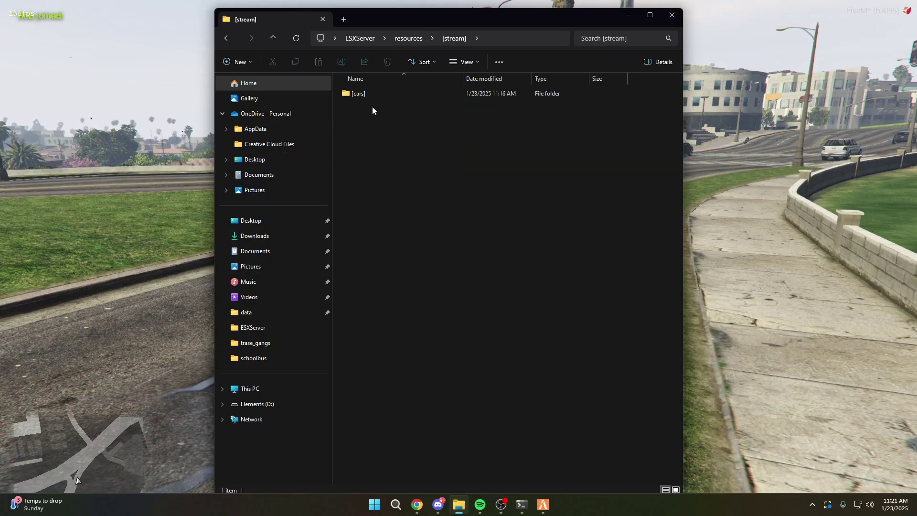
double_click(366, 97)
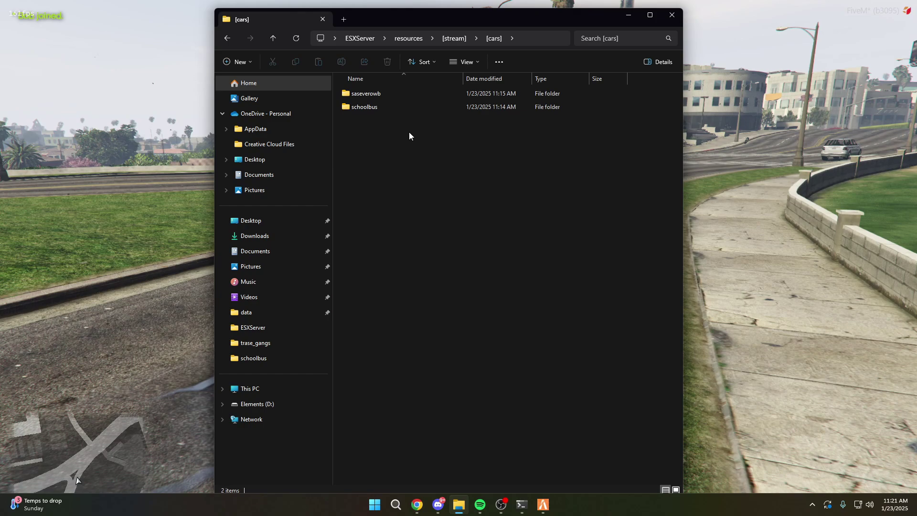
left_click(397, 96)
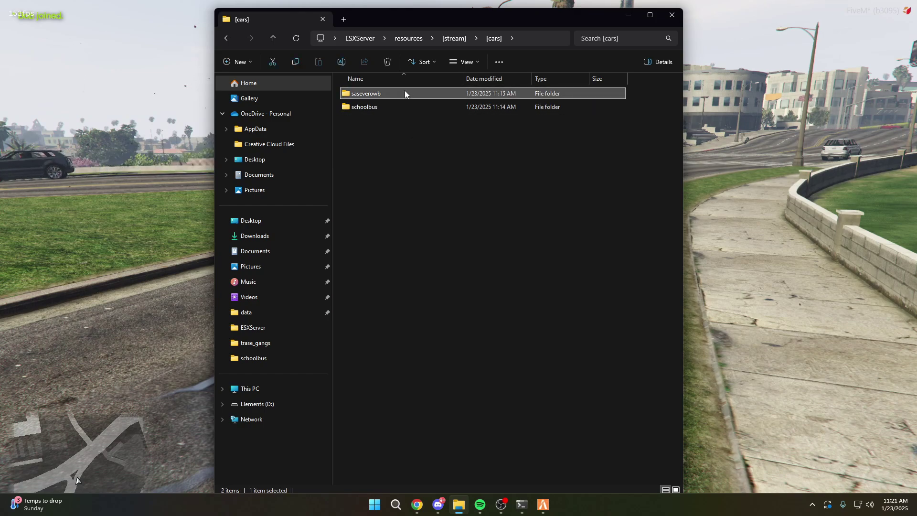
double_click(405, 93)
double_click(356, 94)
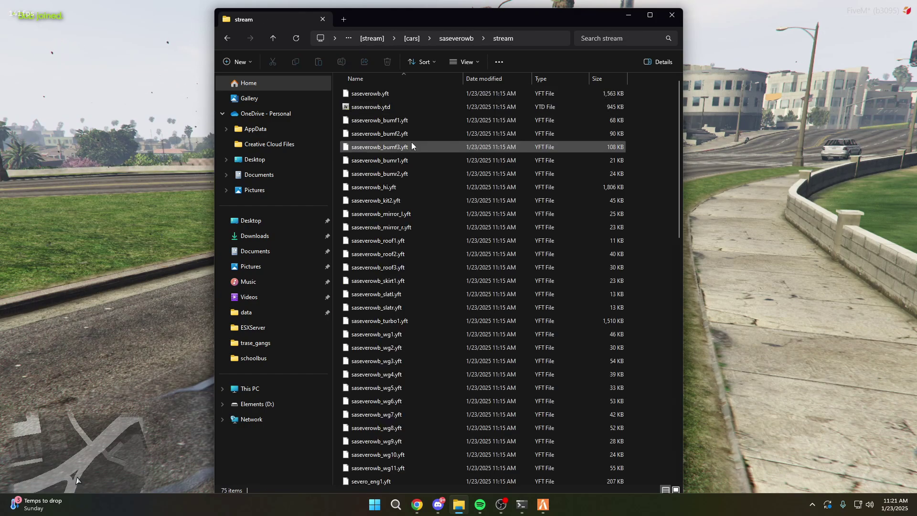
- Find saseverowb.yft among the stream files, read its model name, and return to FiveM
scroll(440, 265, "down", 7)
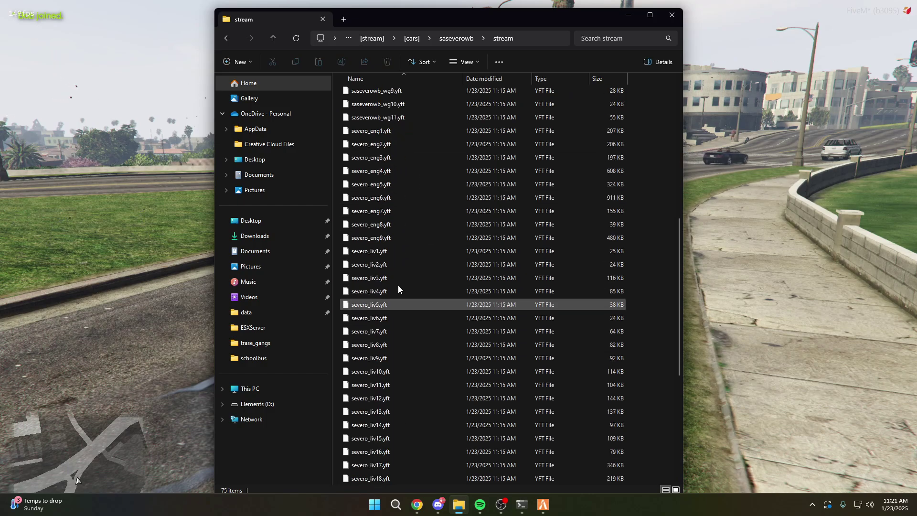
scroll(395, 291, "down", 3)
scroll(388, 396, "up", 5)
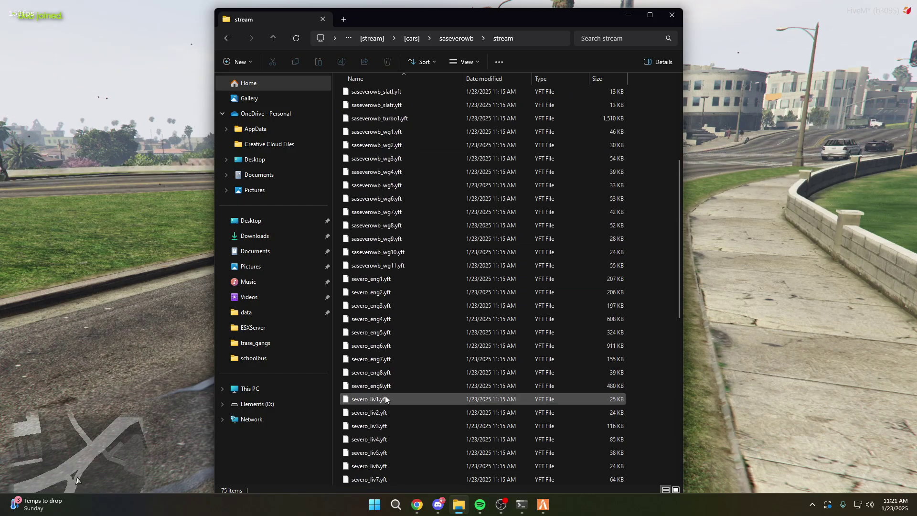
scroll(385, 395, "up", 5)
left_click(370, 95)
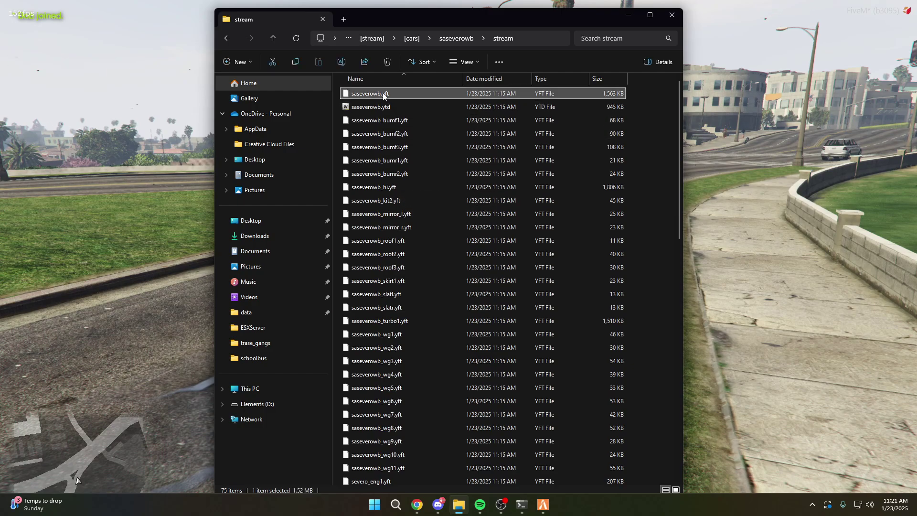
scroll(399, 167, "down", 2)
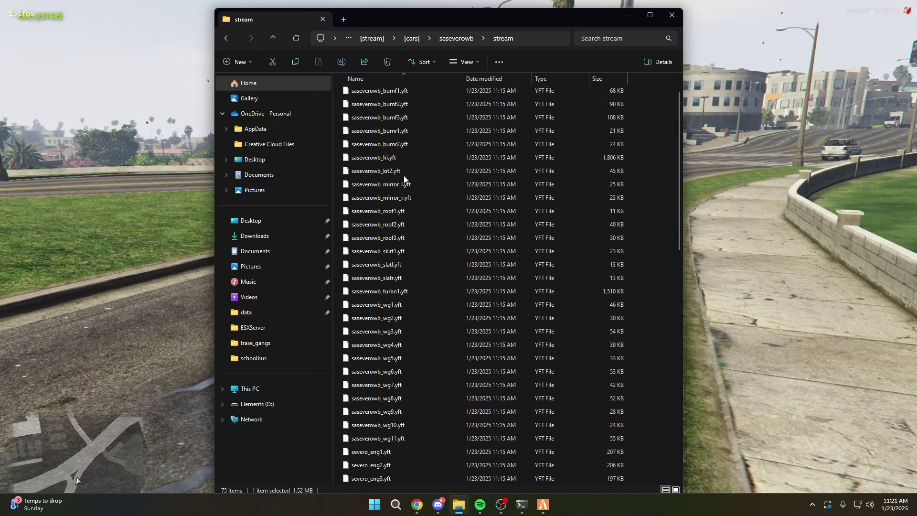
scroll(382, 421, "down", 7)
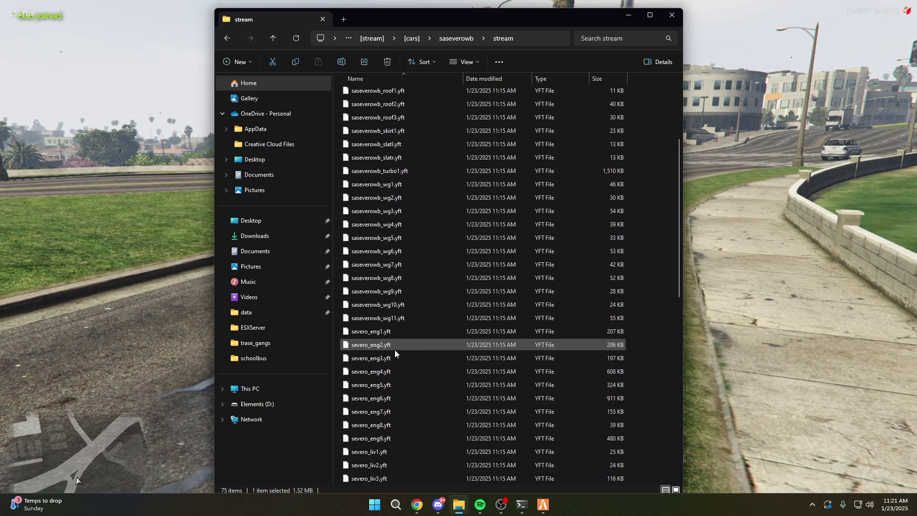
scroll(387, 344, "down", 3)
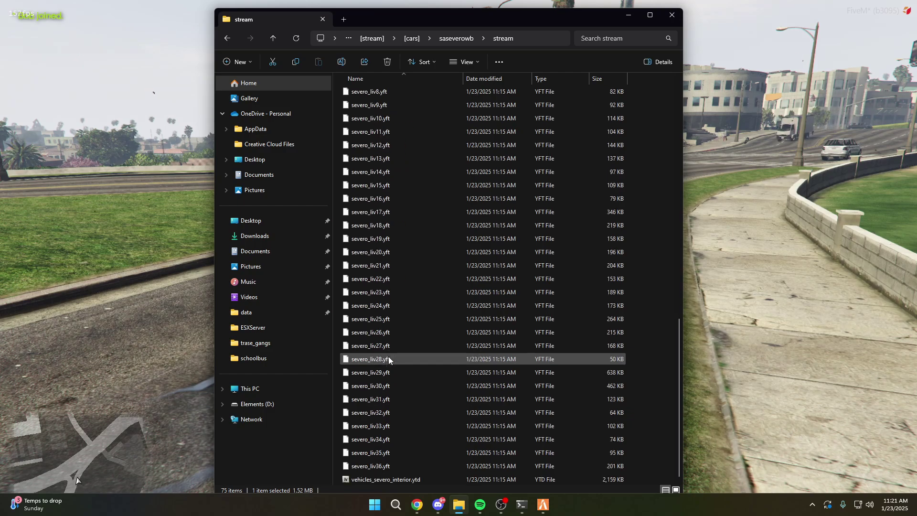
scroll(382, 355, "up", 18)
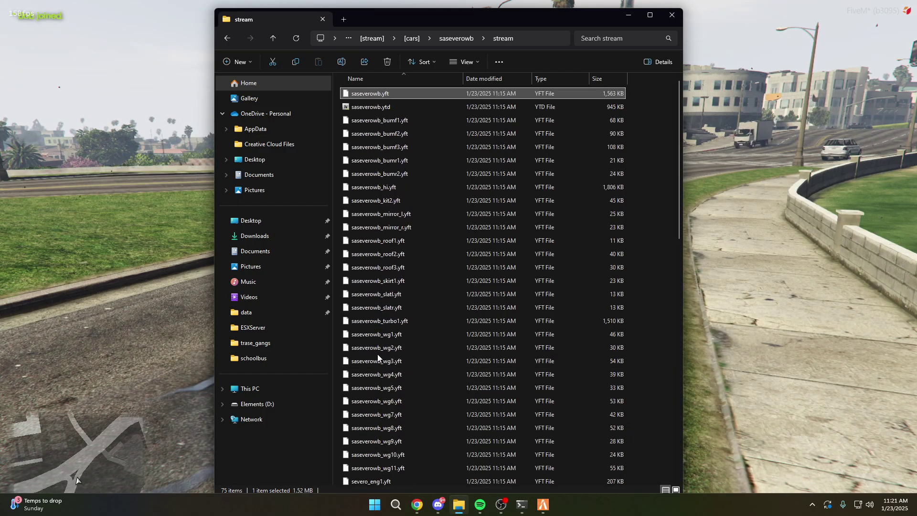
left_click(365, 94)
key("ctrl+c")
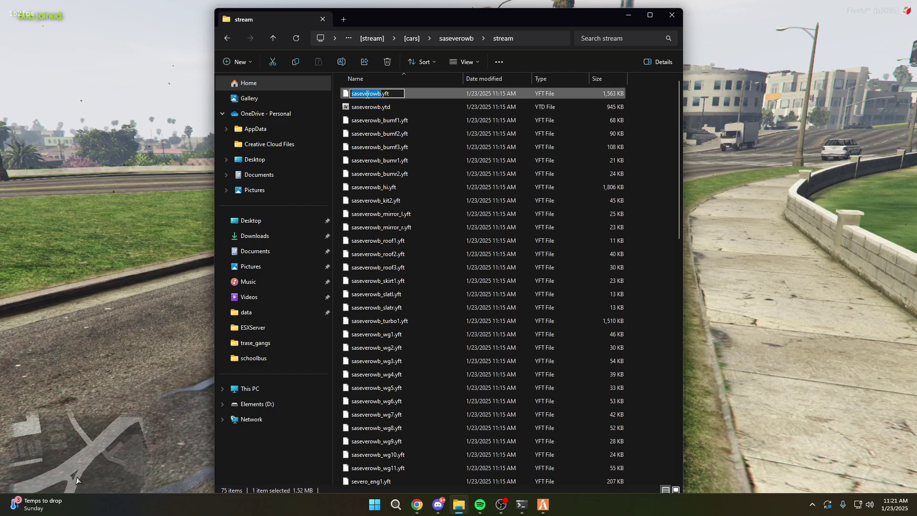
left_click(711, 155)
- Spawn the car with /car saseverowb and drive it along the road toward downtown
type("t/c")
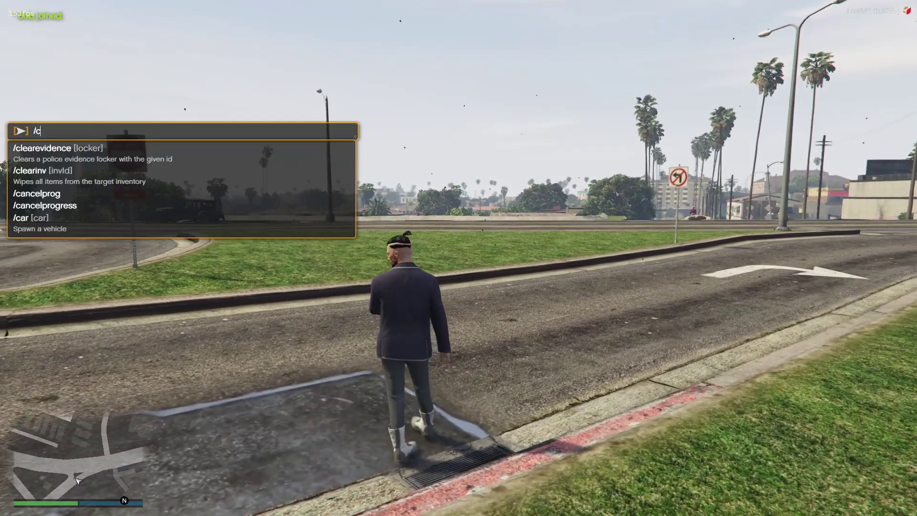
type("ar")
key("ctrl+v")
key("Return")
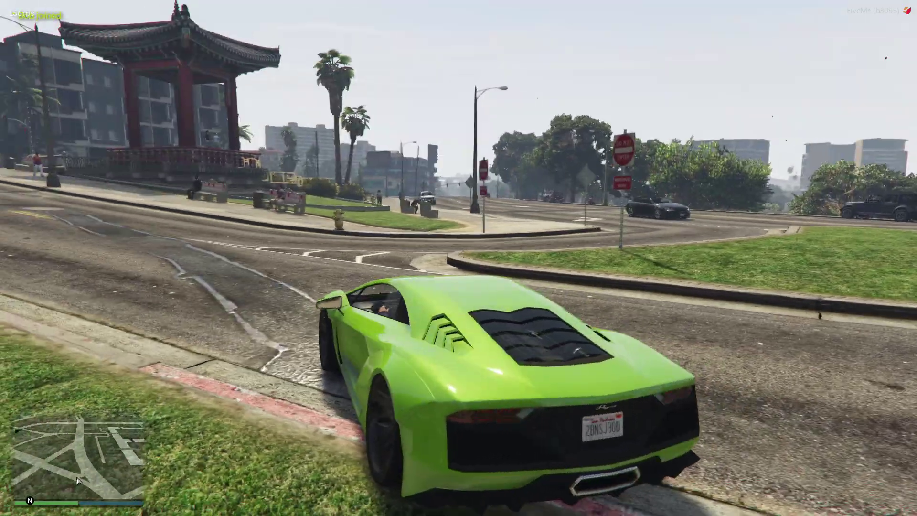
key("w")
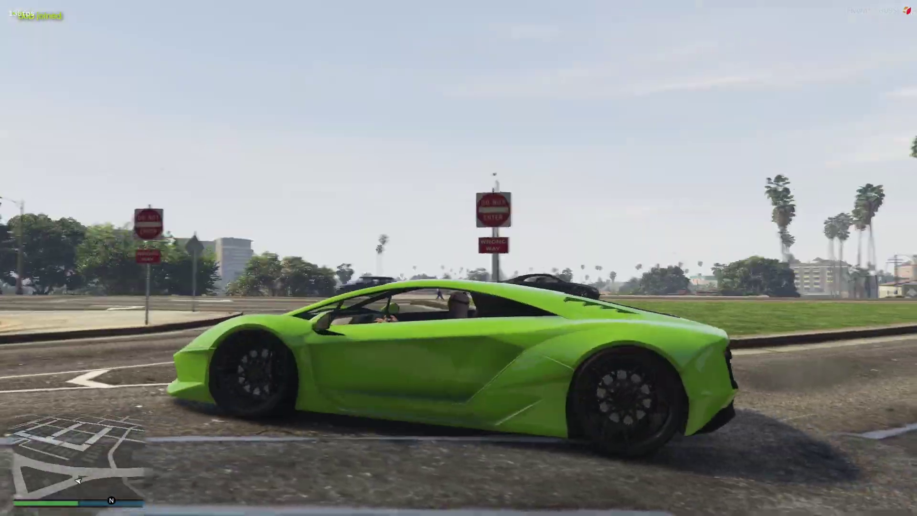
key("w")
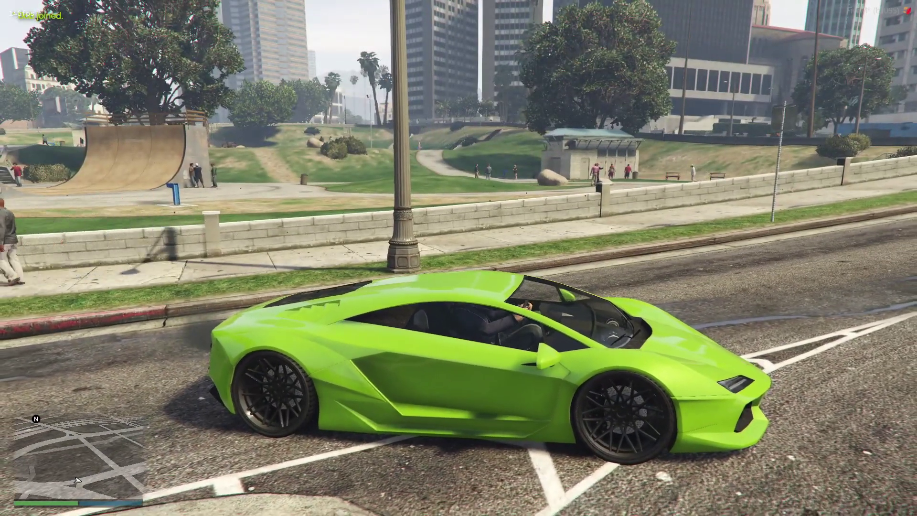
key("w")
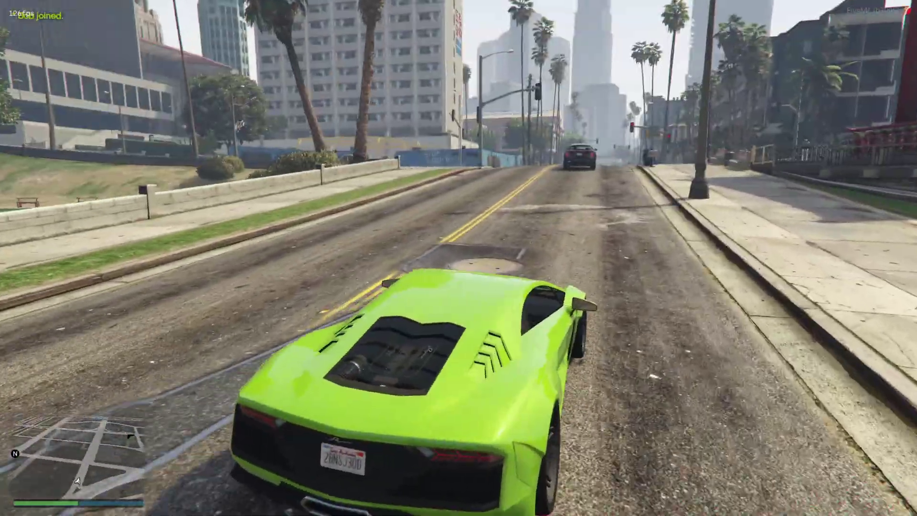
- Steer through the underpass and streets into the parking lot, stopping beside the hedge
key("a")
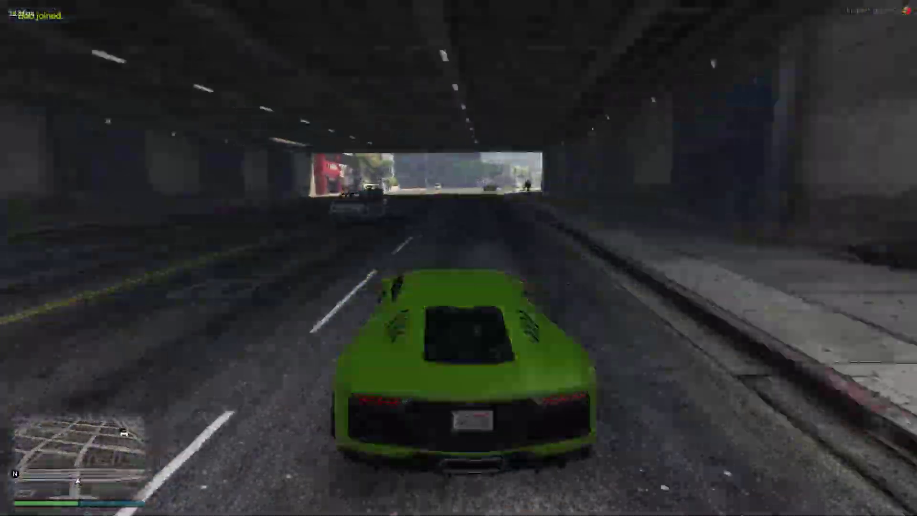
key("w")
key("d")
key("a")
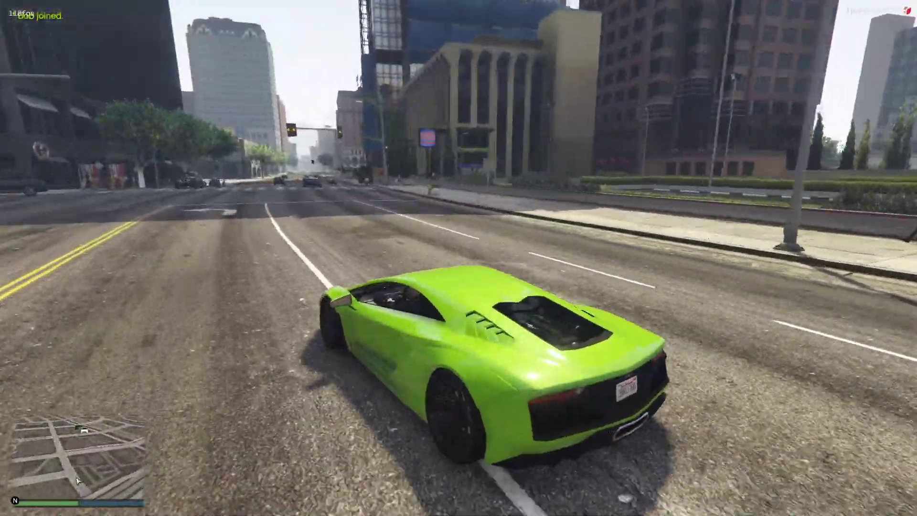
key("w")
key("d")
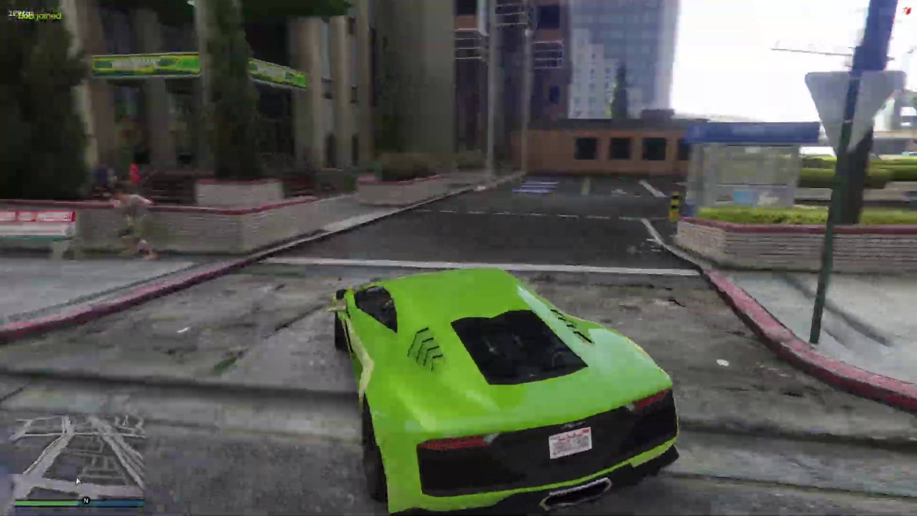
key("d")
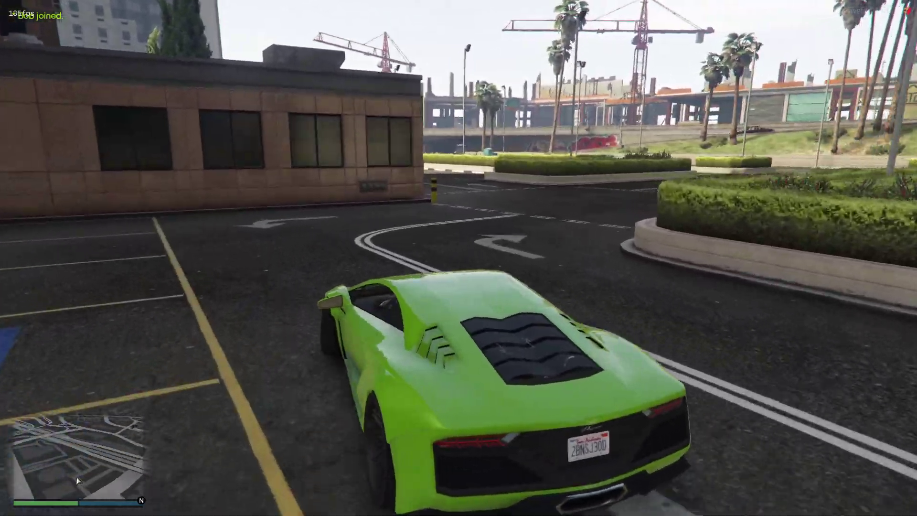
key("d")
- Get out of the green car, walk away, and bring File Explorer over the game
key("f")
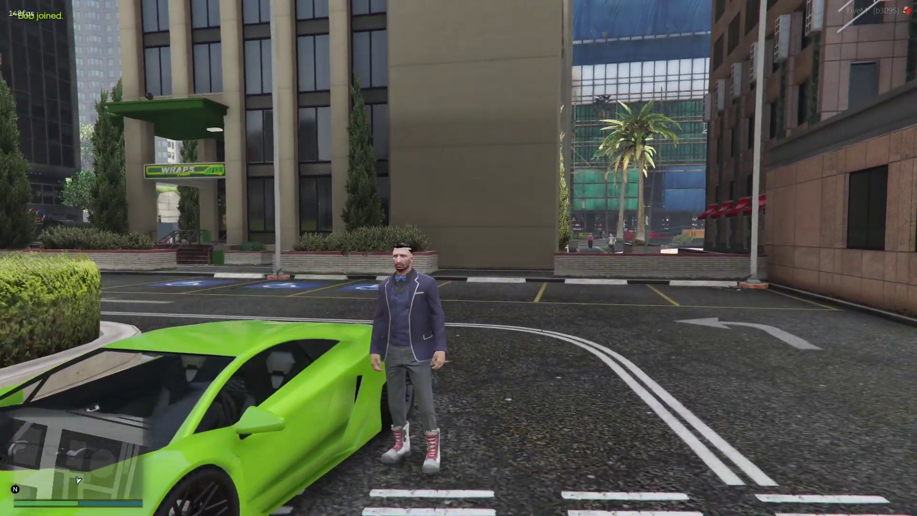
key("w")
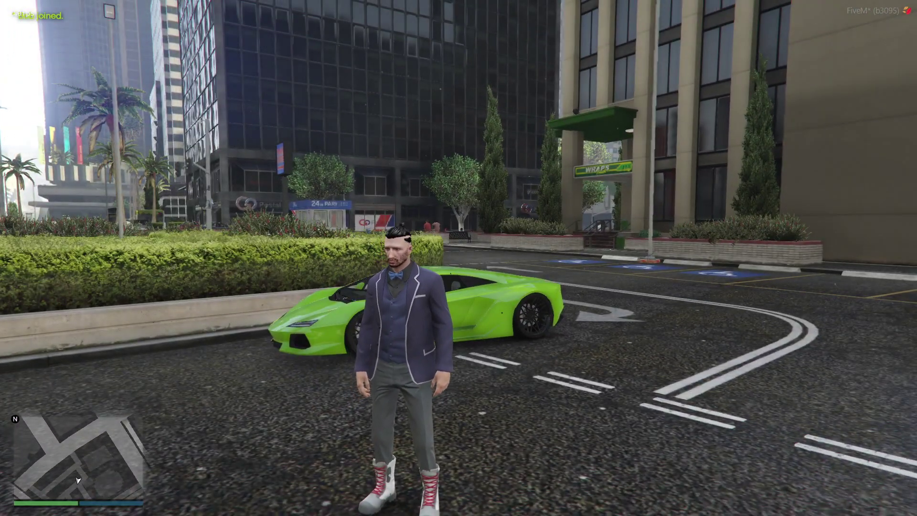
key("alt+Tab")
- Open the schoolbus resource's stream folder from the cars folder
left_click(413, 38)
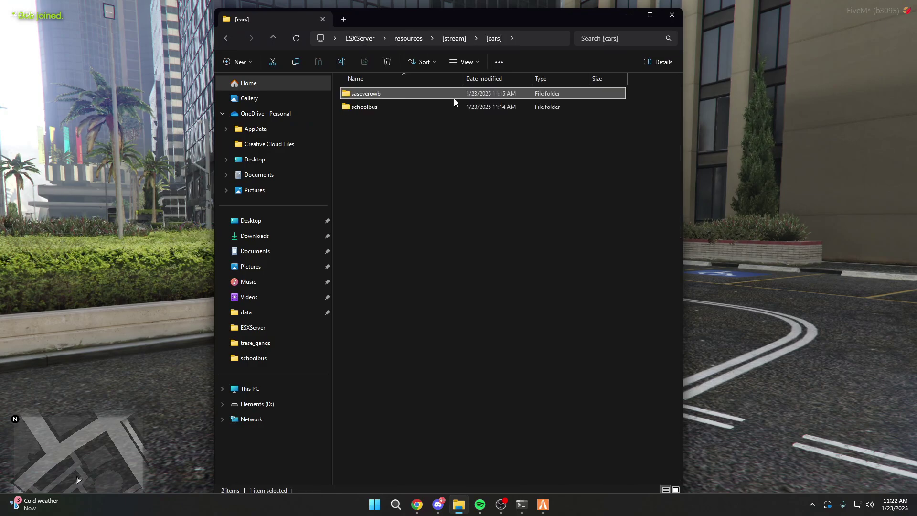
left_click(394, 107)
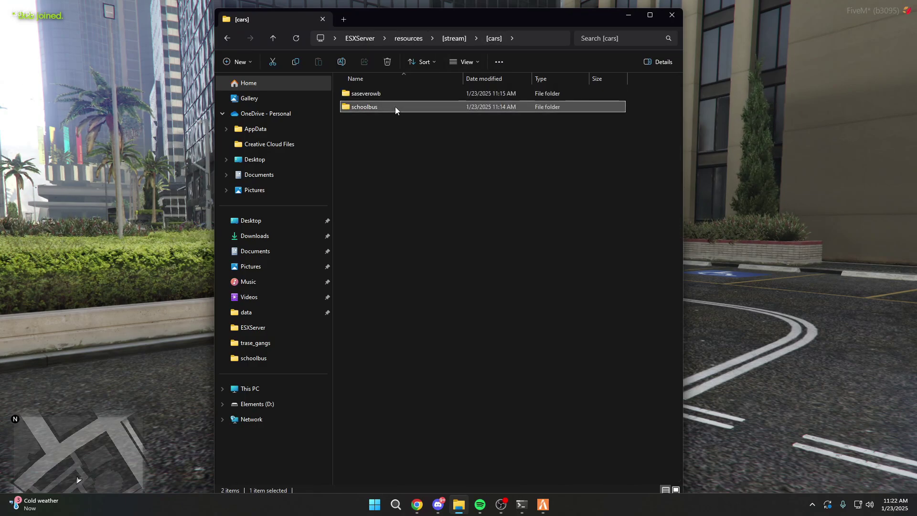
double_click(395, 107)
left_click(397, 93)
double_click(396, 93)
- Read the f65.ytd file name to confirm the bus model name is f65
left_click(396, 93)
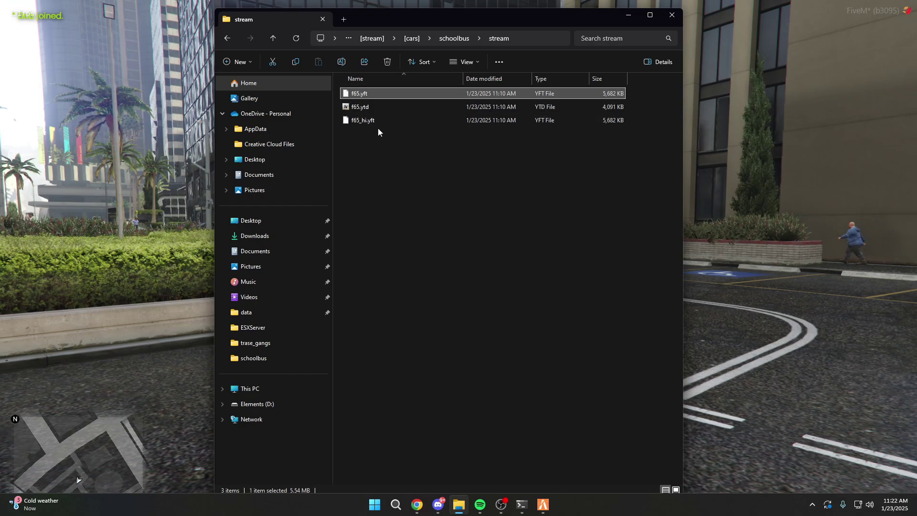
left_click(379, 112)
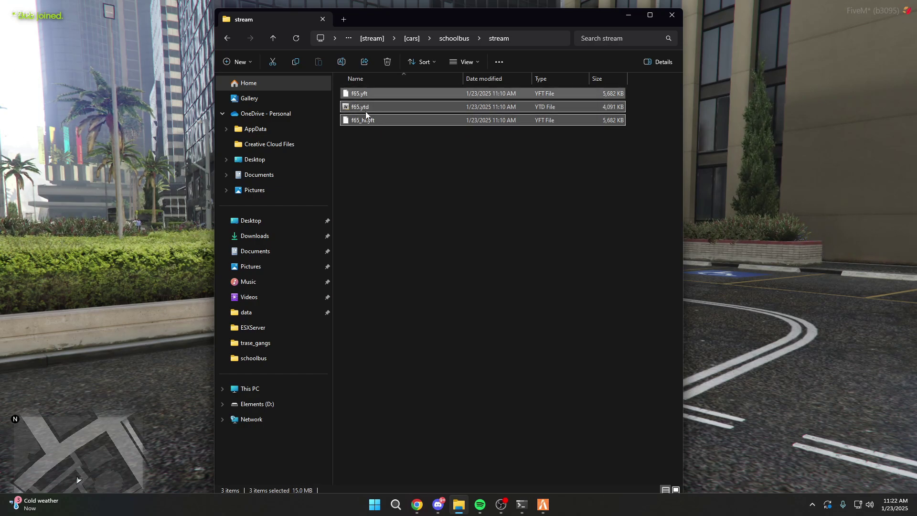
left_click(365, 111)
left_click(406, 167)
- Back in FiveM, spawn the school bus with the chat command /car f65
key("alt+Tab")
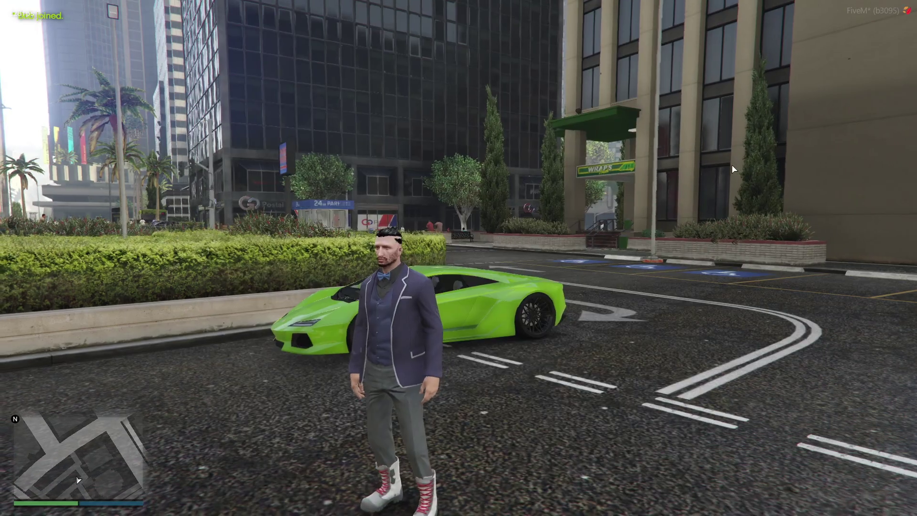
type("wt/ca")
key("Return")
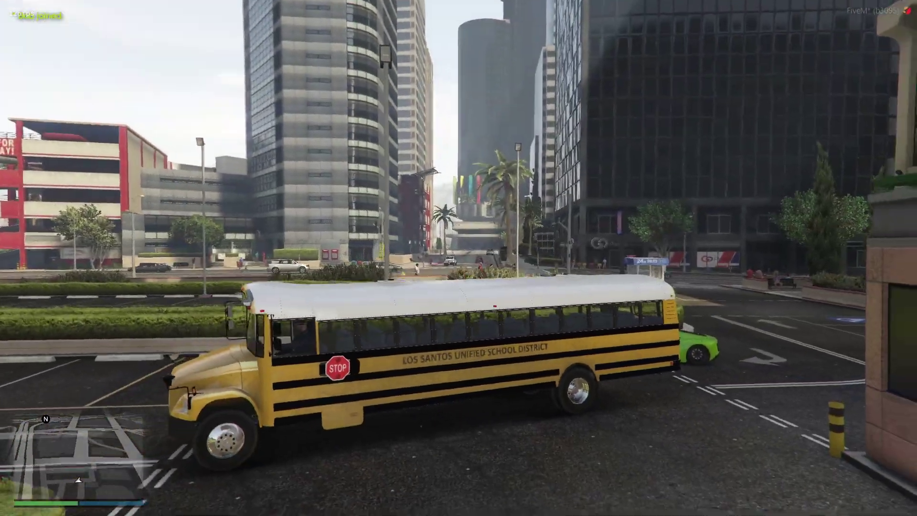
- Drive the bus briefly, get out and stand facing it, checking first- and third-person views
key("w")
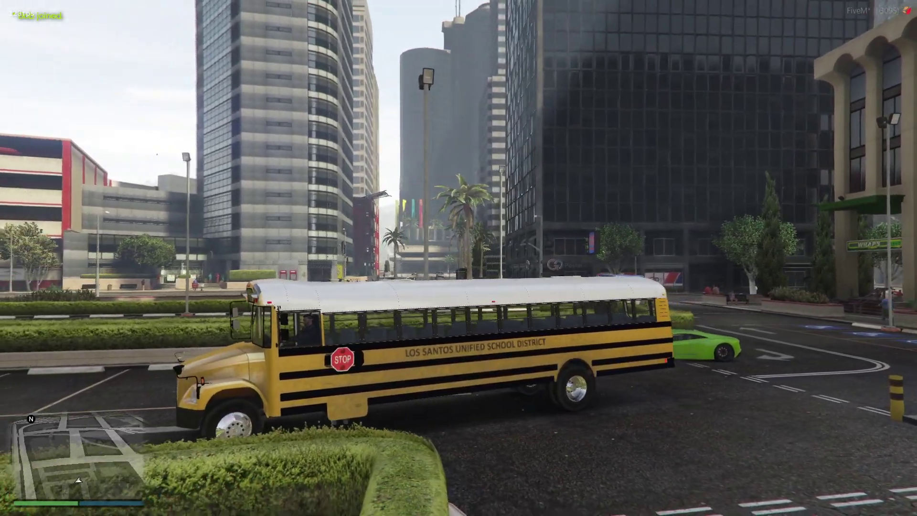
key("f")
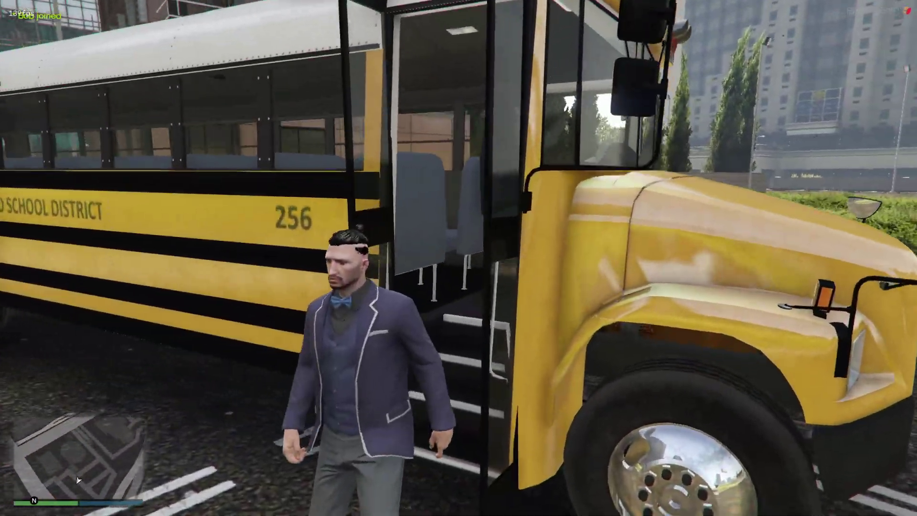
key("s")
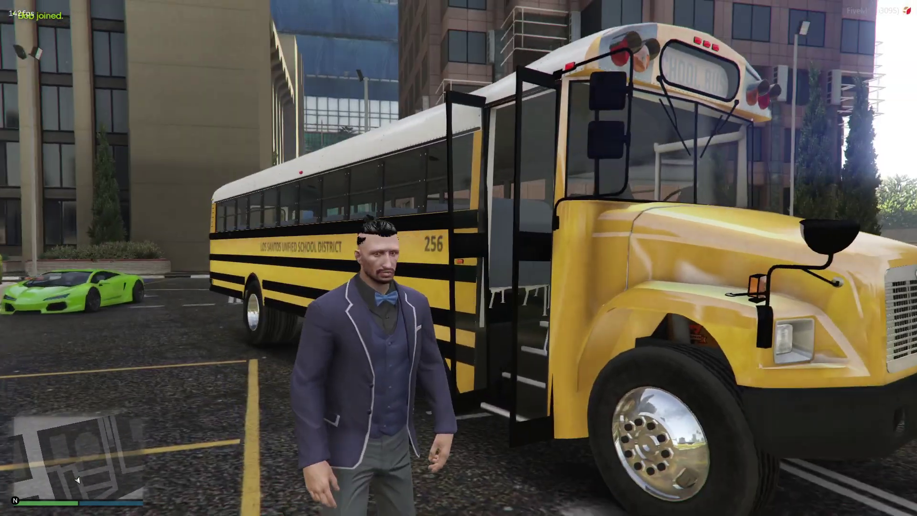
key("s")
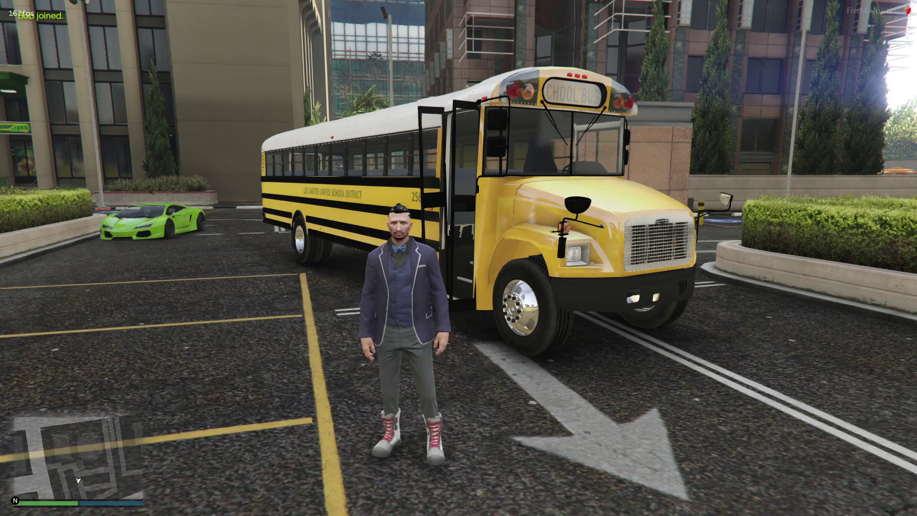
key("v")
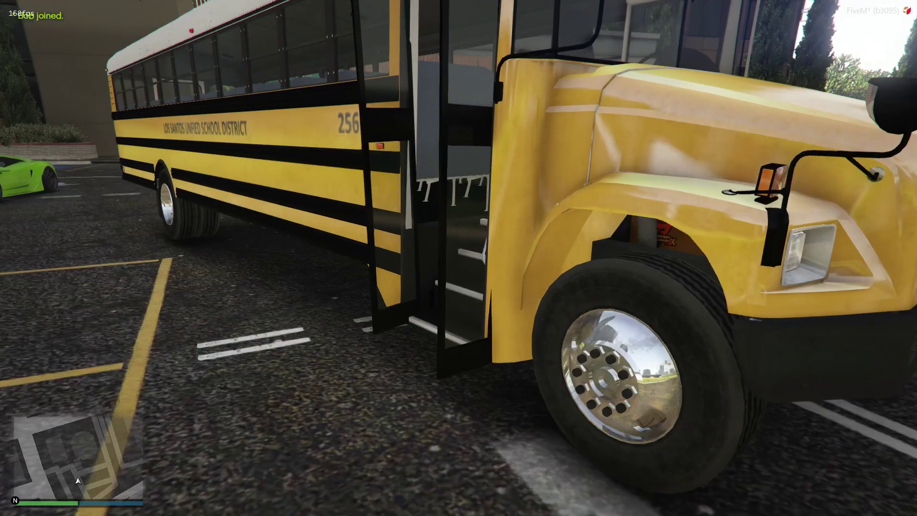
key("v")
key("s")
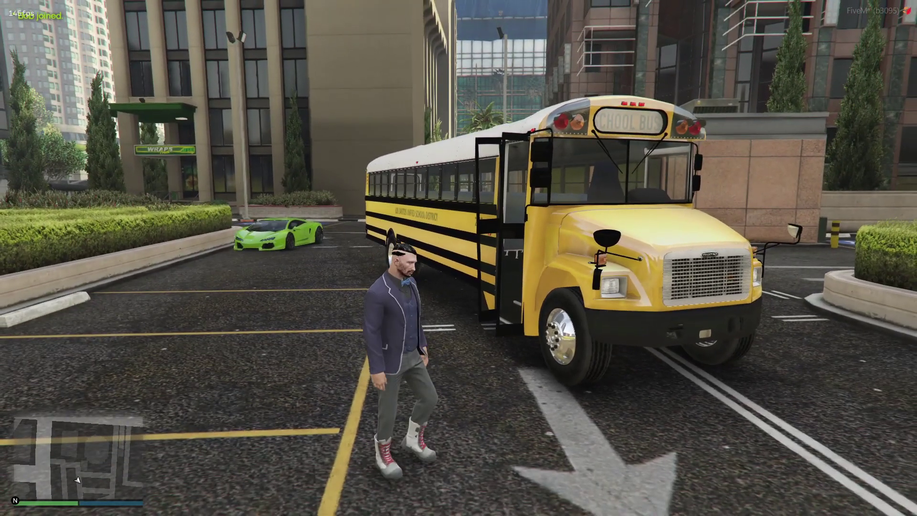